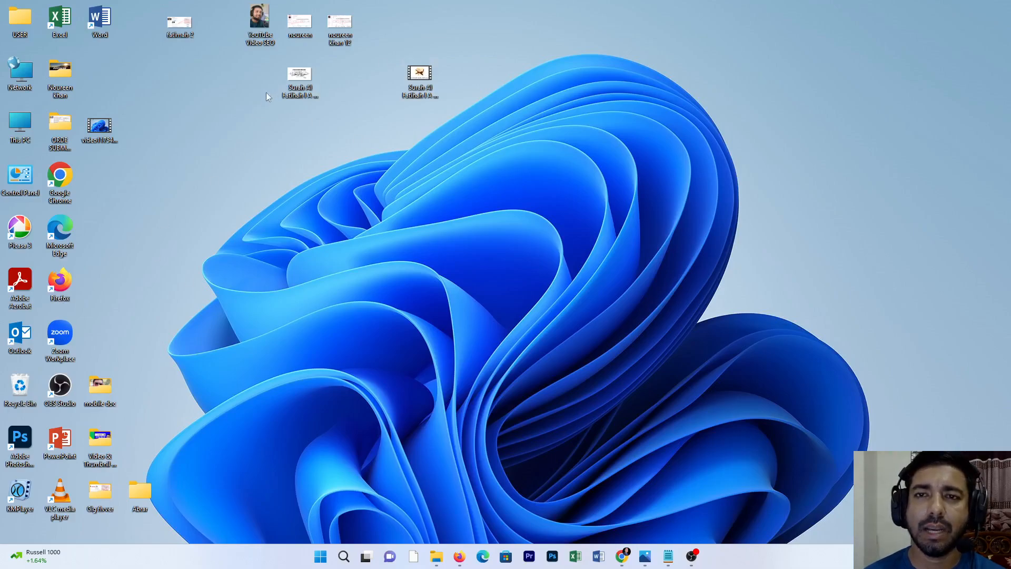
# Step: View the Surah Al Fatihah thumbnail image from the desktop, closing the viewer when done
pyautogui.click(300, 77)
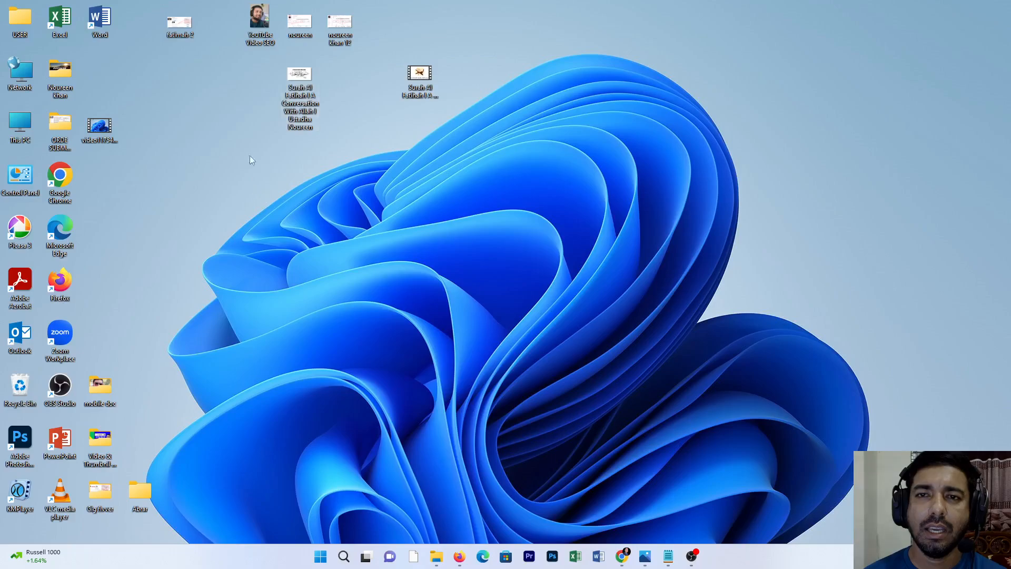
pyautogui.doubleClick(301, 77)
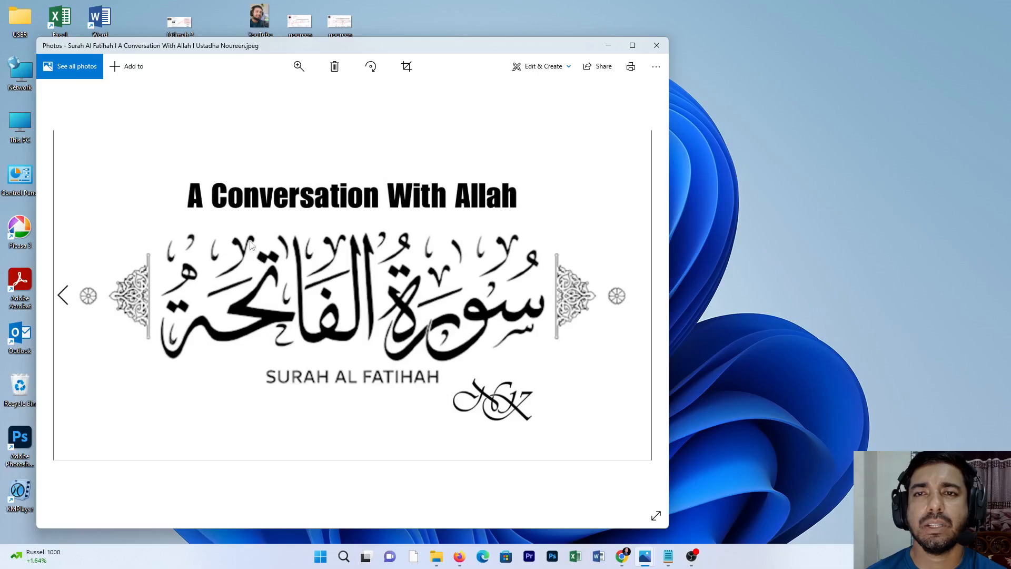
pyautogui.click(656, 46)
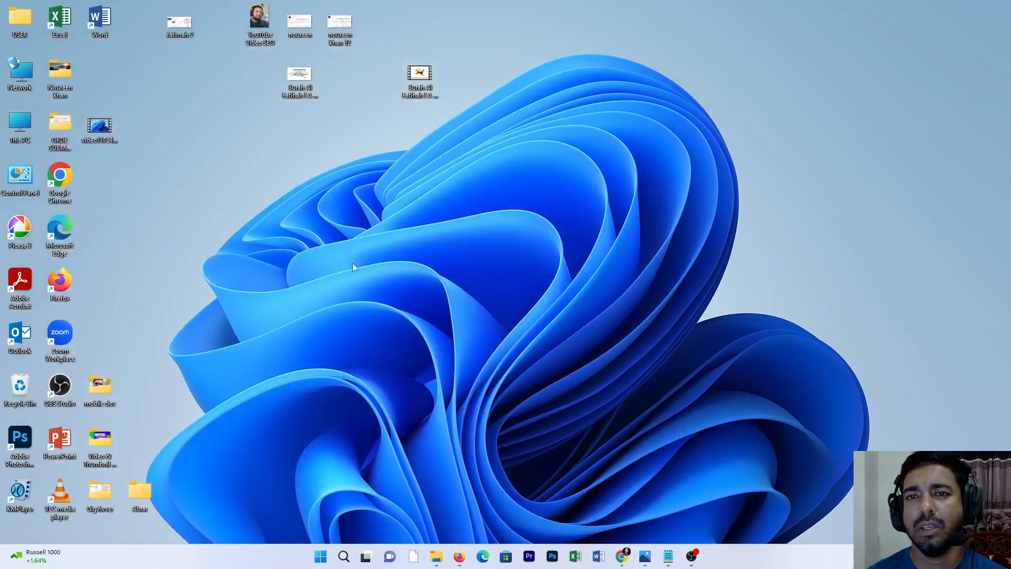
# Step: Review the detailed metadata in the Surah Al Fatihah JPEG's file properties
pyautogui.rightClick(299, 82)
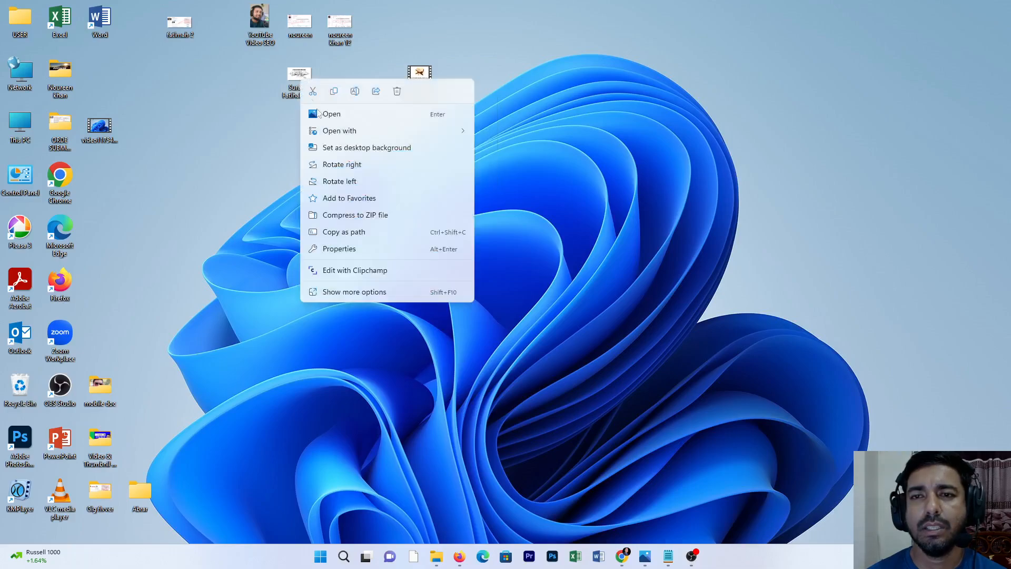
pyautogui.click(352, 254)
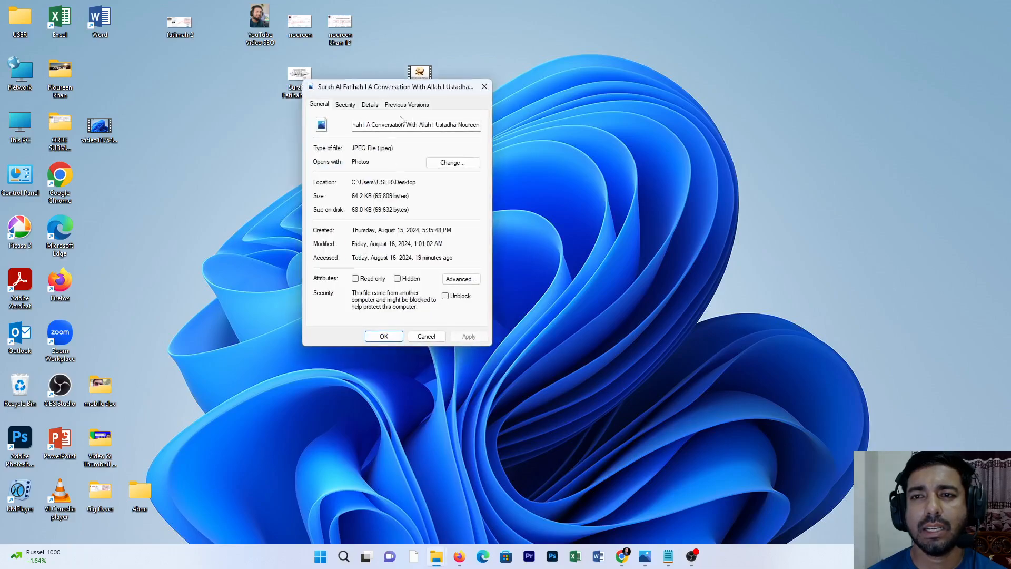
pyautogui.click(369, 105)
pyautogui.scroll(-4, 402, 247)
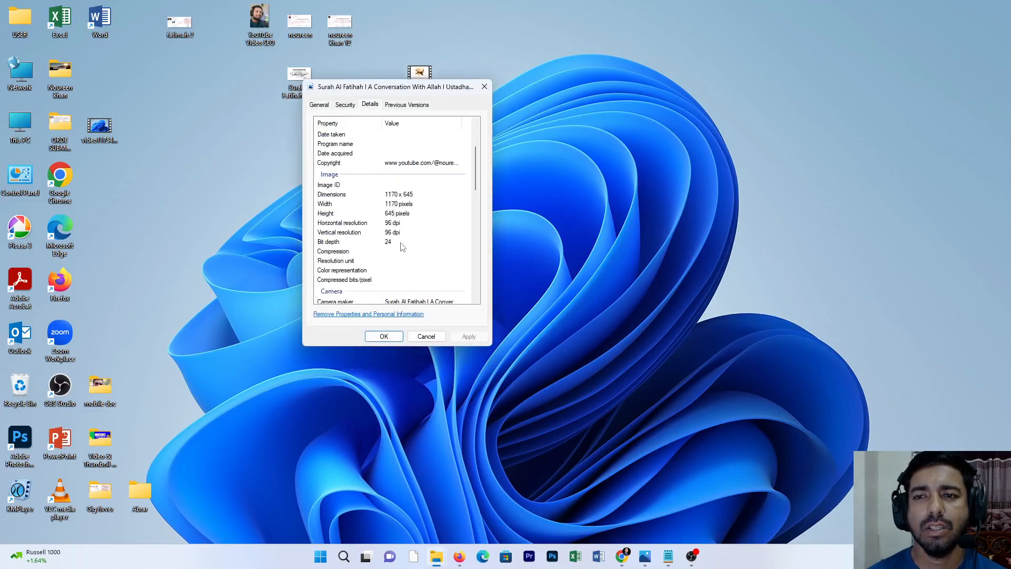
pyautogui.click(403, 227)
pyautogui.scroll(-3, 405, 255)
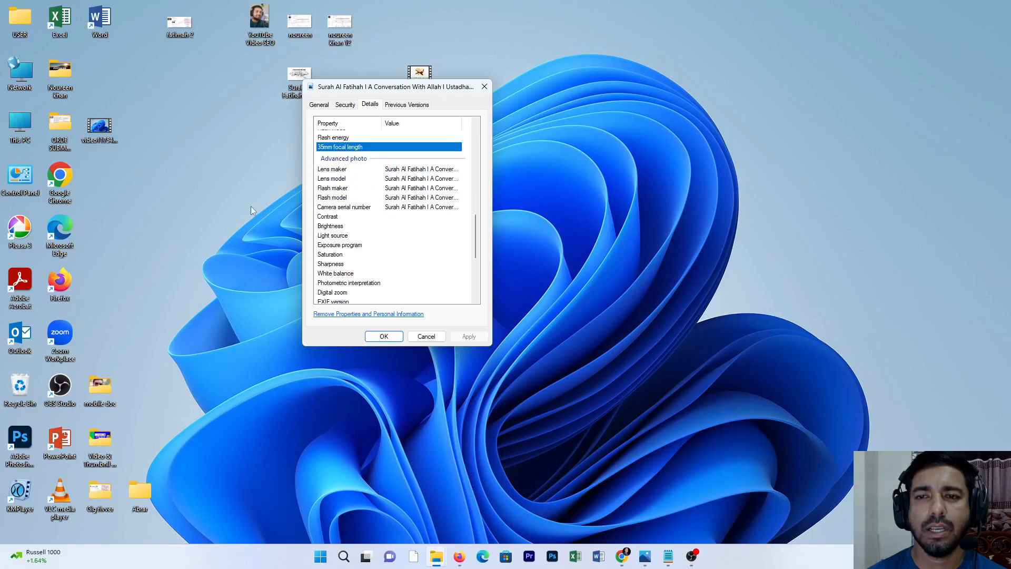
pyautogui.click(384, 336)
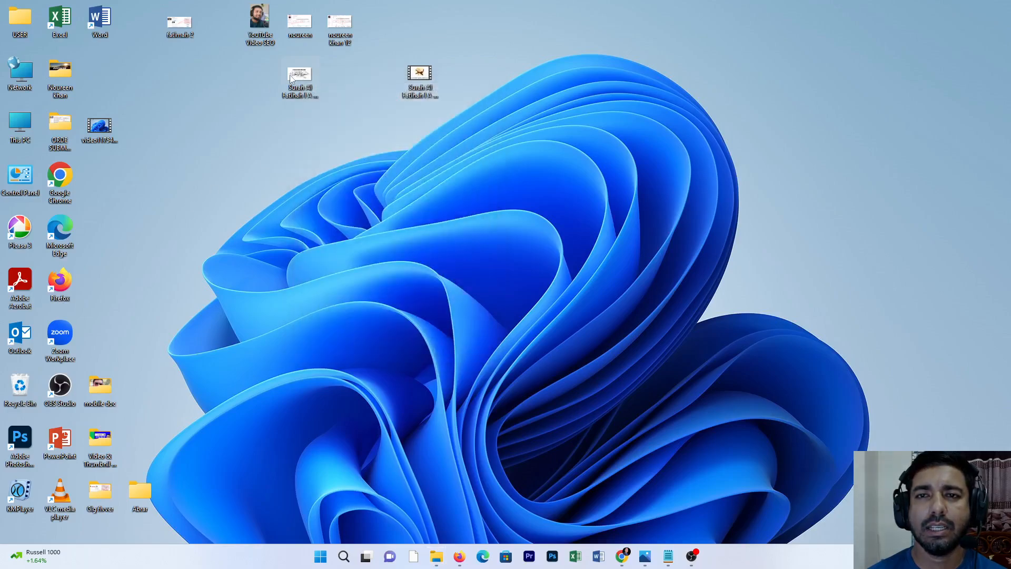
# Step: Review the title, rating, tags and comments in the Surah Al Fatihah MP4's detailed file properties
pyautogui.moveTo(290, 78)
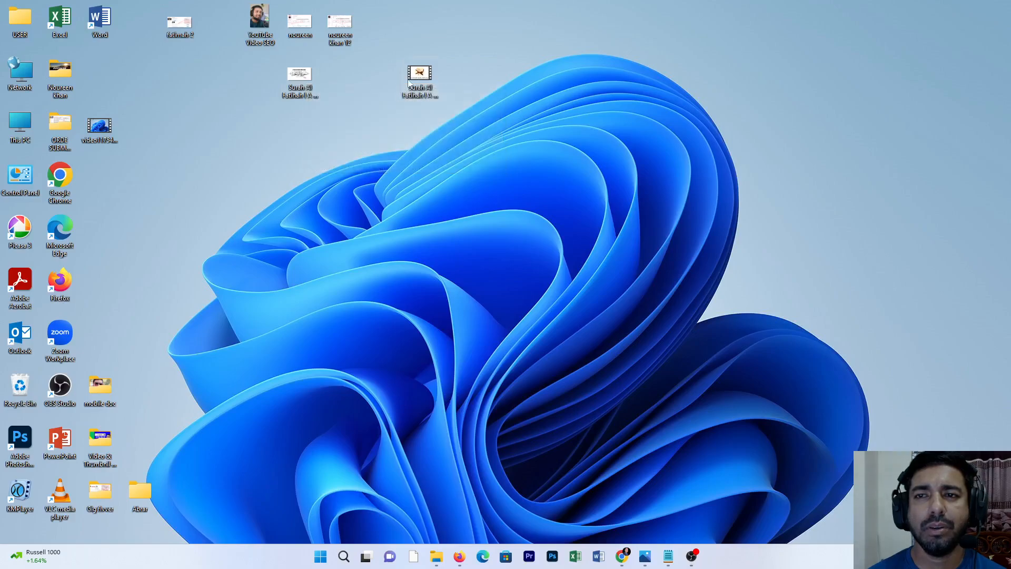
pyautogui.moveTo(420, 78)
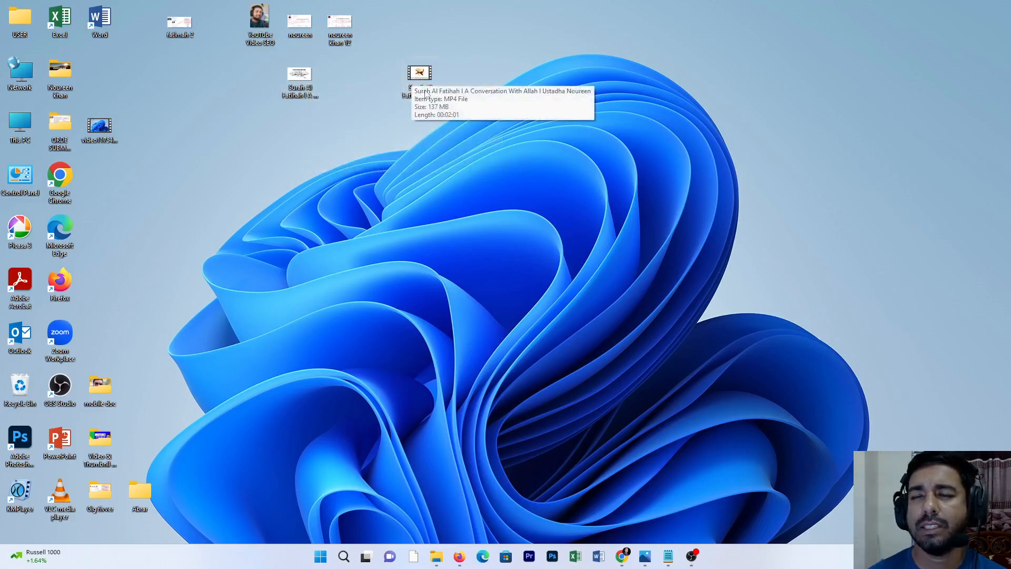
pyautogui.rightClick(422, 78)
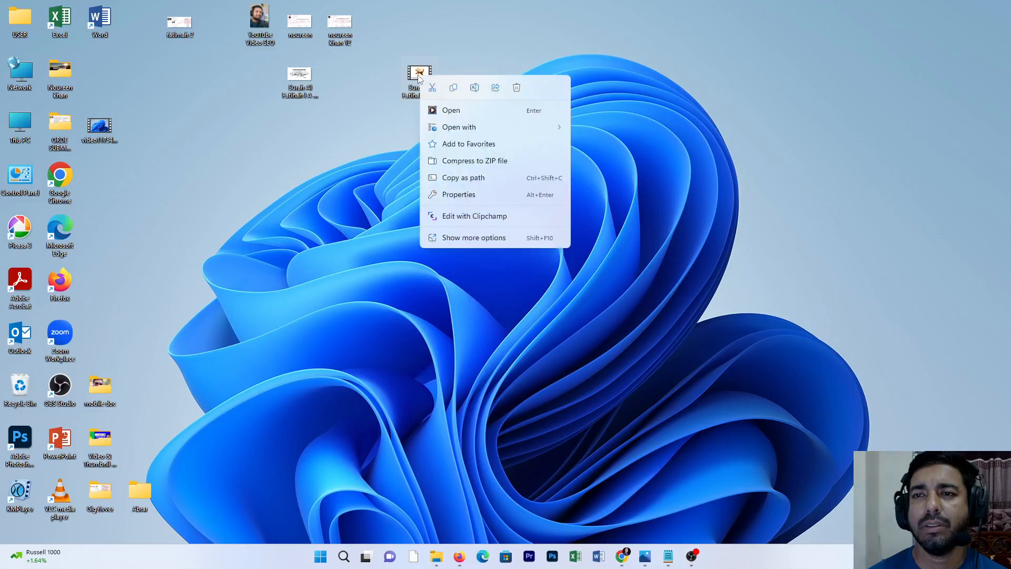
pyautogui.click(460, 198)
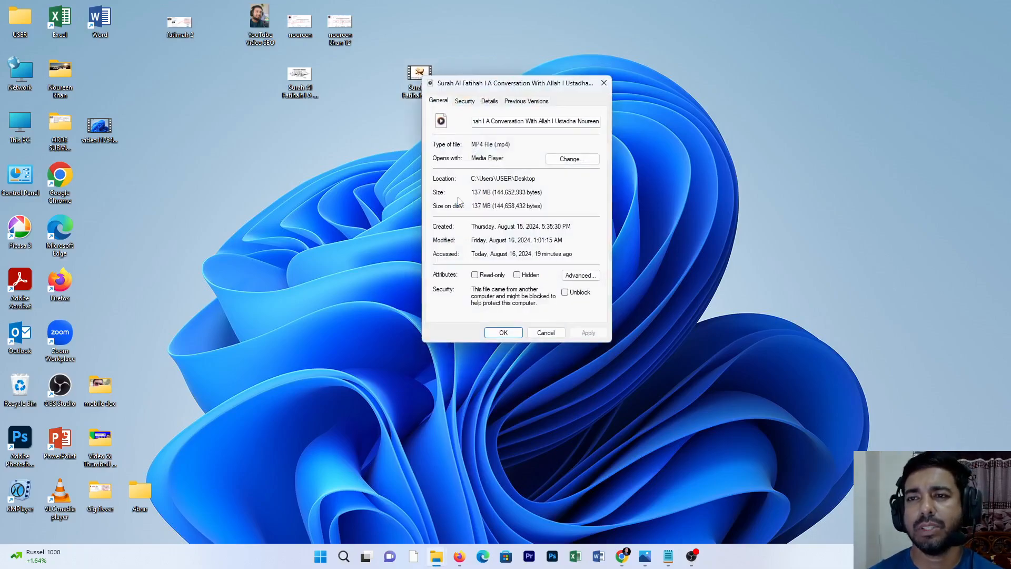
pyautogui.click(489, 101)
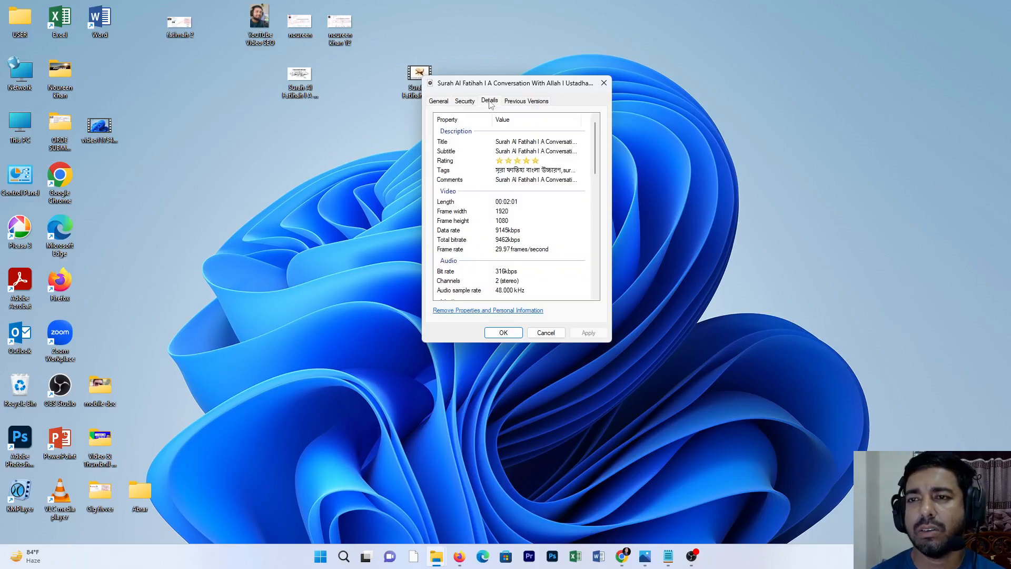
pyautogui.click(504, 333)
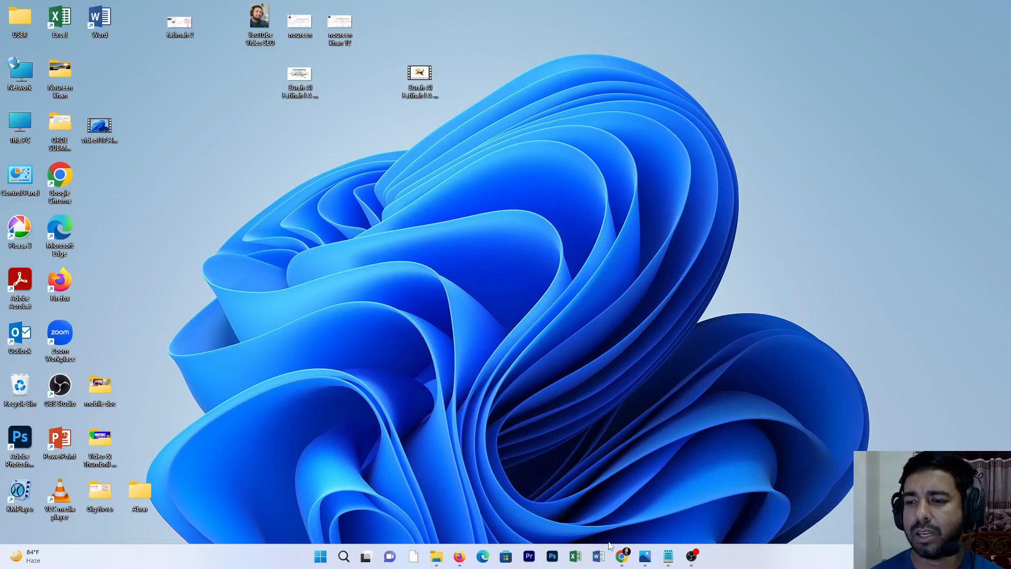
# Step: Switch to Chrome and open the YouTube home page in a new tab through a Google search for "youtube"
pyautogui.click(622, 556)
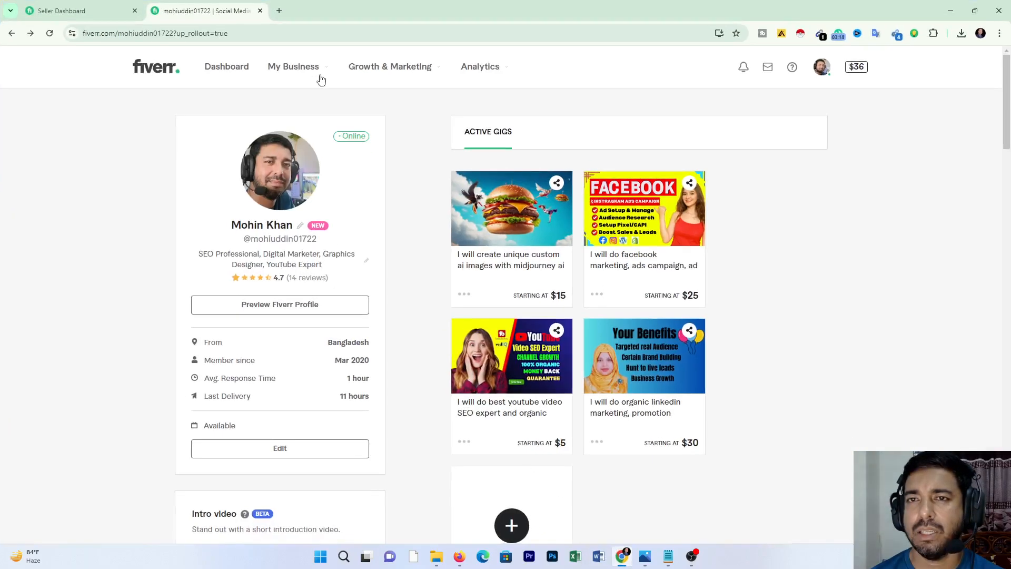
pyautogui.click(279, 11)
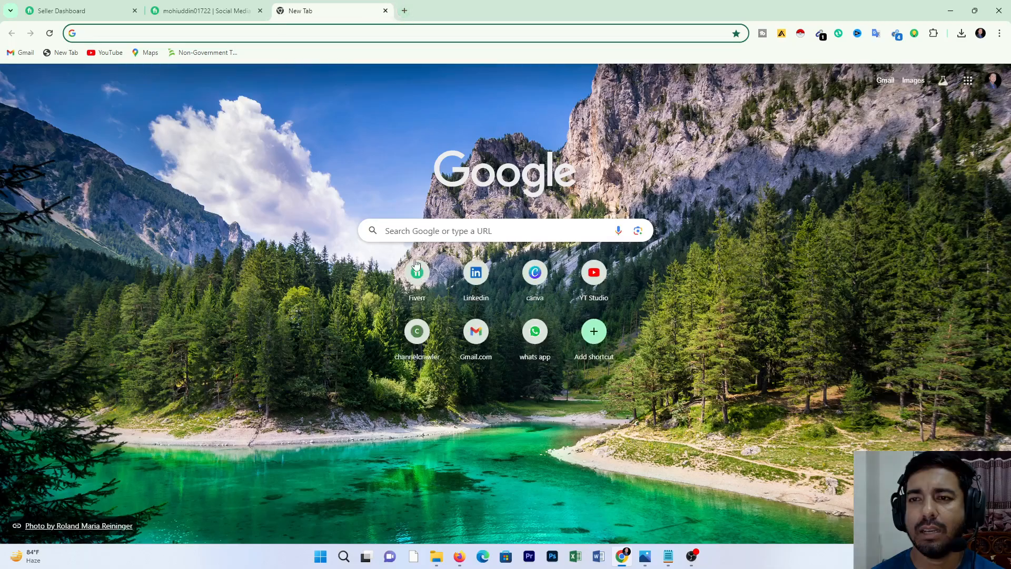
pyautogui.click(529, 231)
pyautogui.click(422, 257)
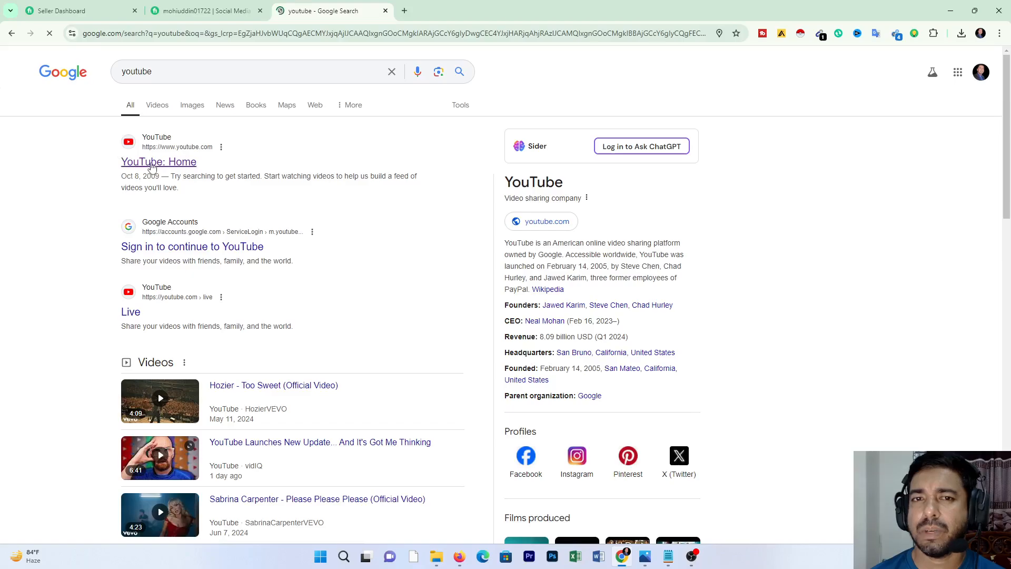
pyautogui.click(155, 164)
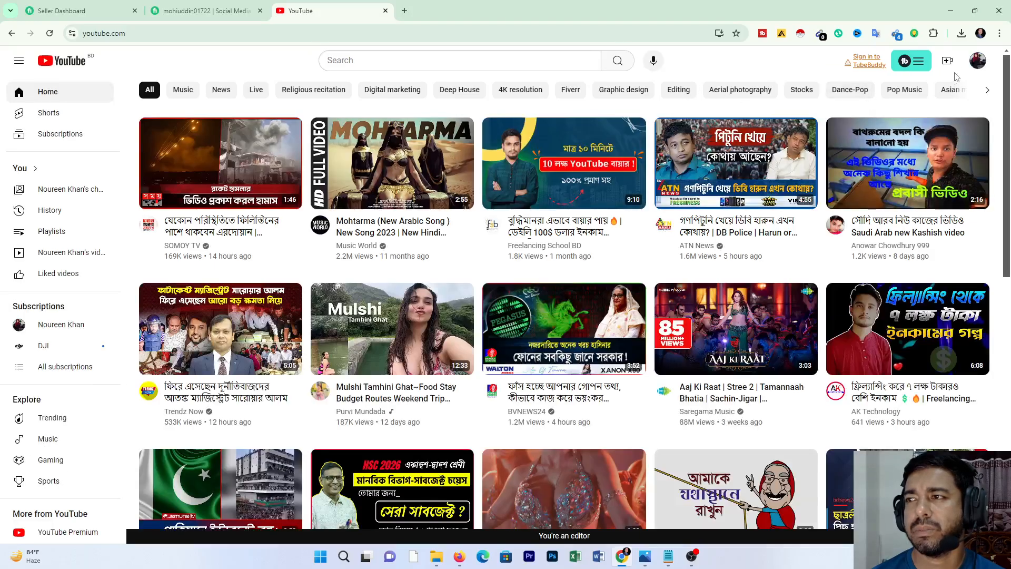
# Step: Switch the YouTube account to the channel with editor access
pyautogui.click(977, 60)
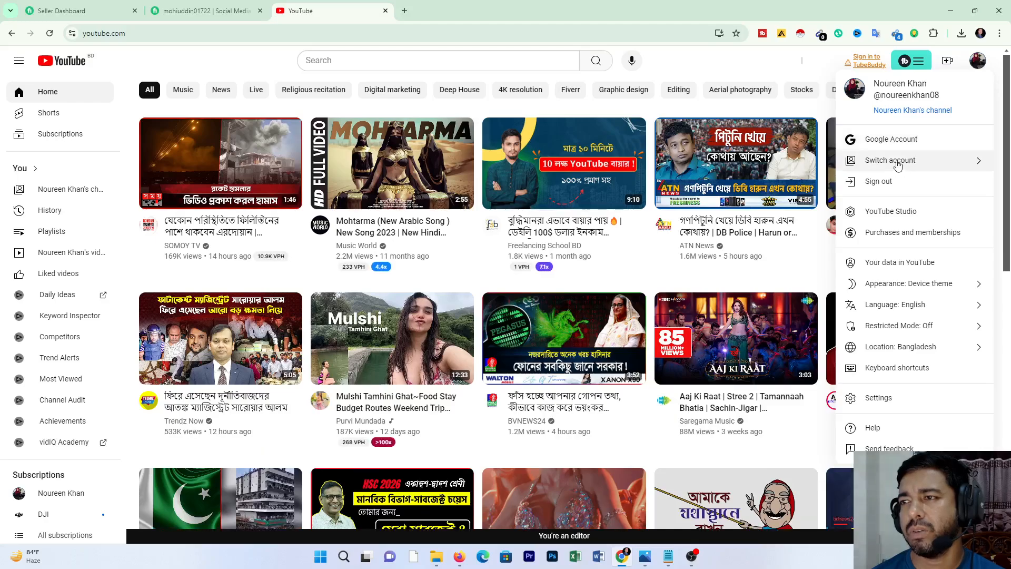
pyautogui.click(898, 162)
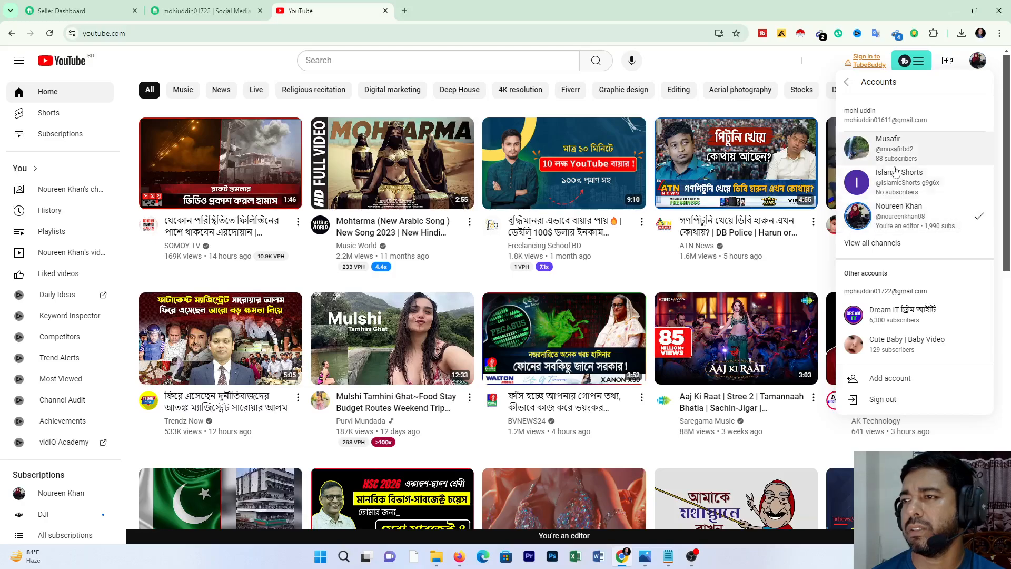
pyautogui.click(892, 221)
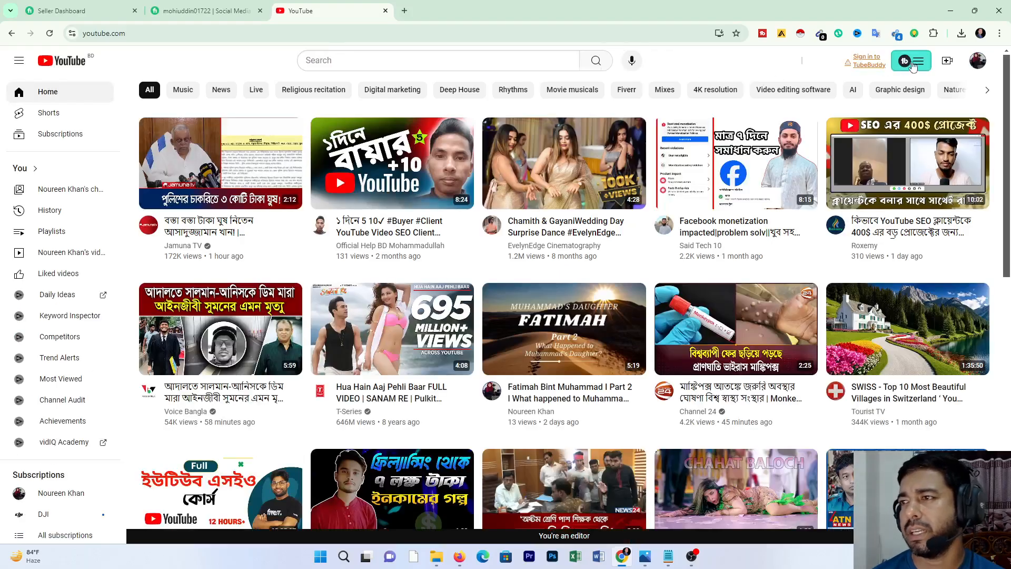
# Step: Start a new video upload with the "Surah Al Fatihah l A Conversation With Allah" MP4 from the Desktop
pyautogui.click(949, 62)
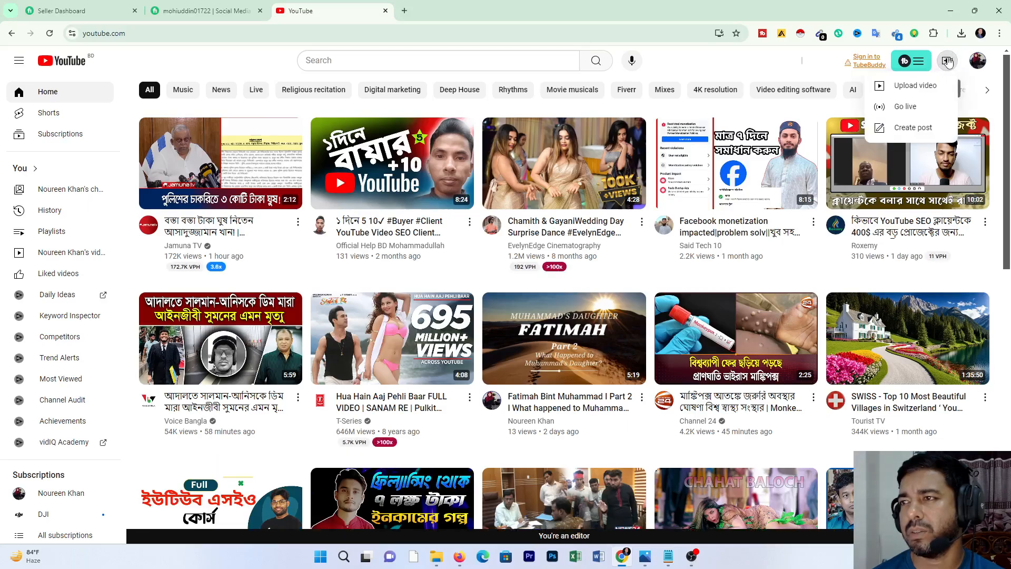
pyautogui.click(907, 94)
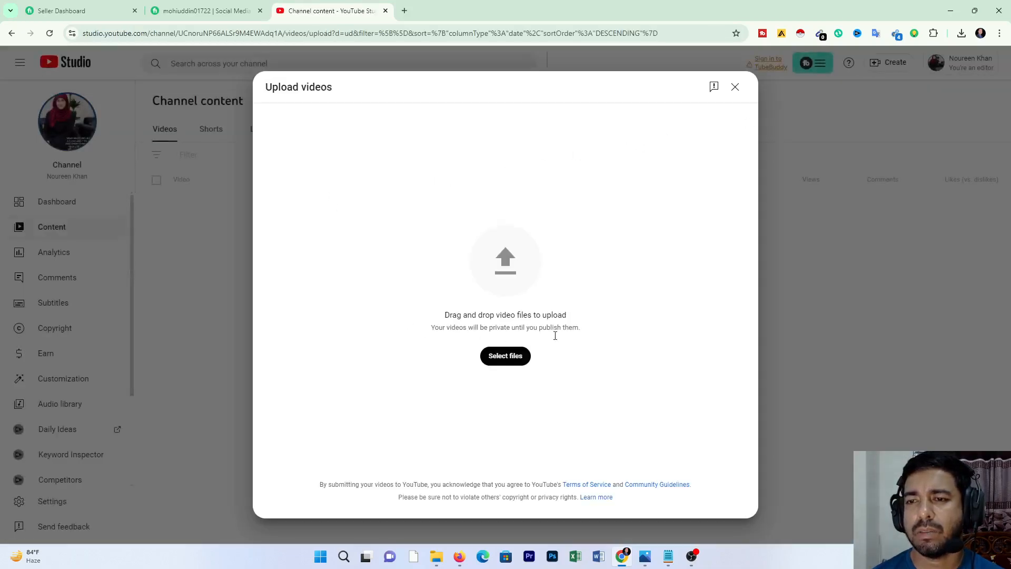
pyautogui.click(514, 358)
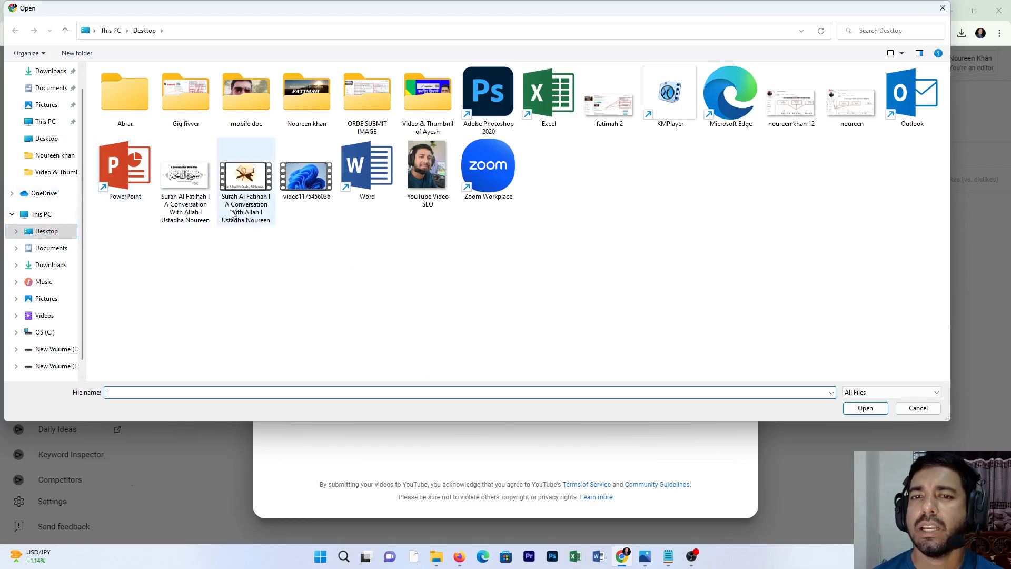
pyautogui.click(248, 189)
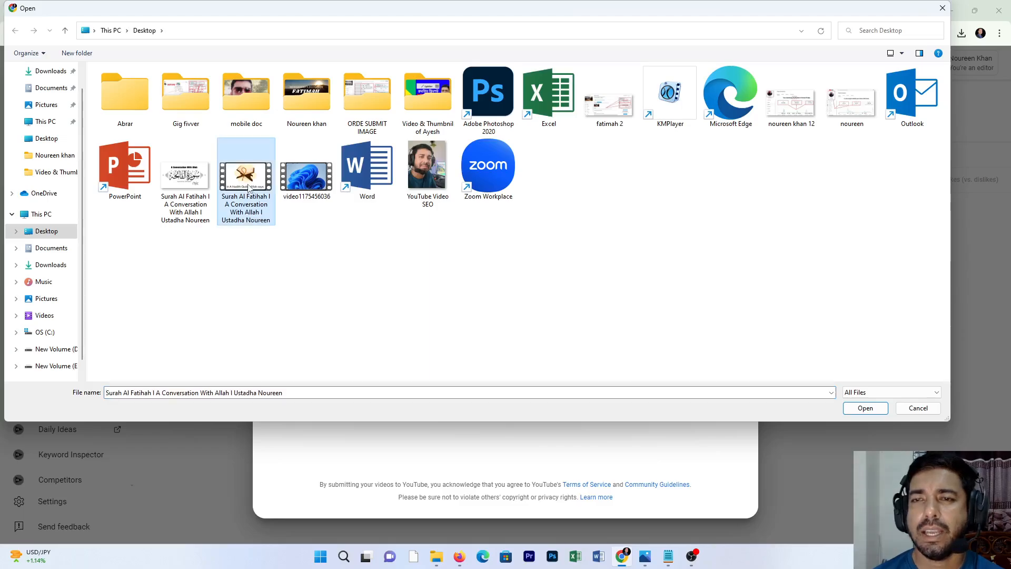
pyautogui.click(850, 411)
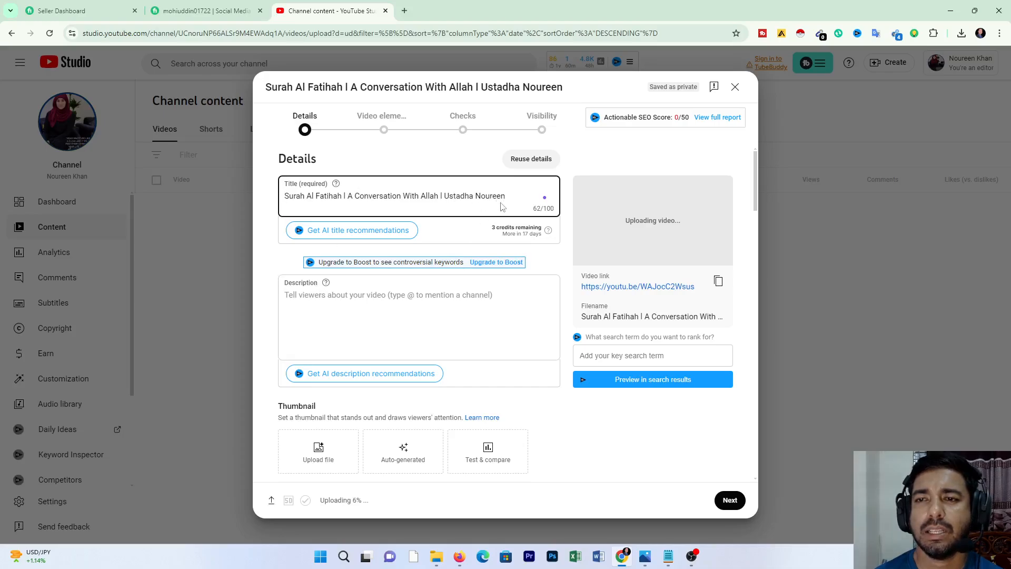
# Step: Copy the full video title into the video's description
pyautogui.moveTo(495, 193); pyautogui.dragTo(284, 196)
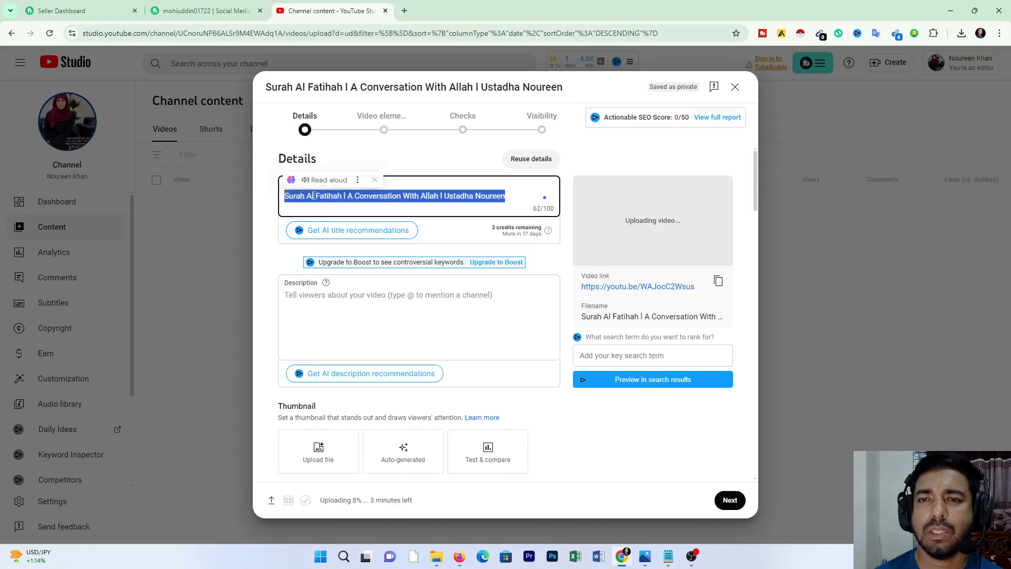
pyautogui.rightClick(414, 194)
pyautogui.click(448, 243)
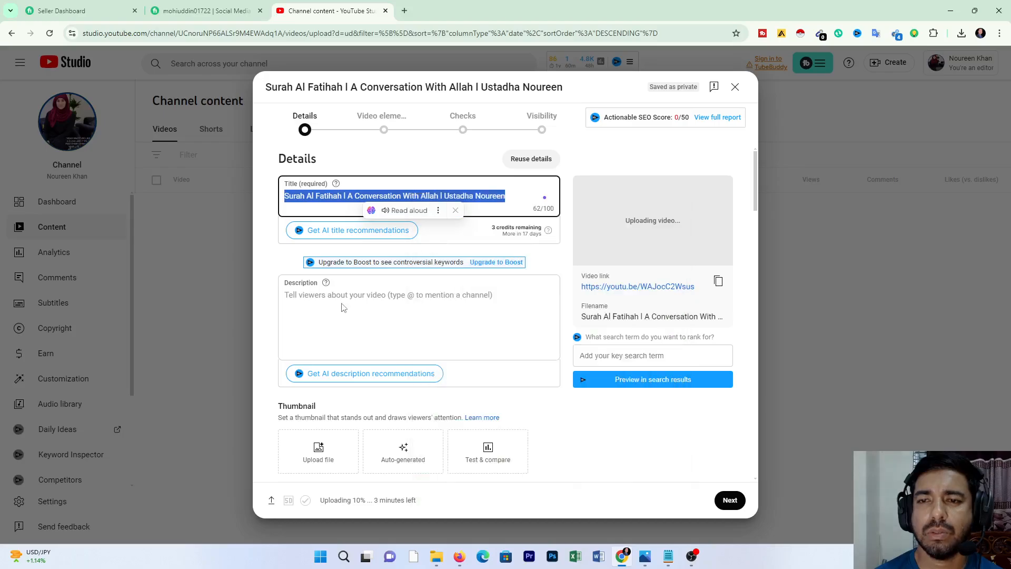
pyautogui.click(316, 296)
pyautogui.rightClick(316, 299)
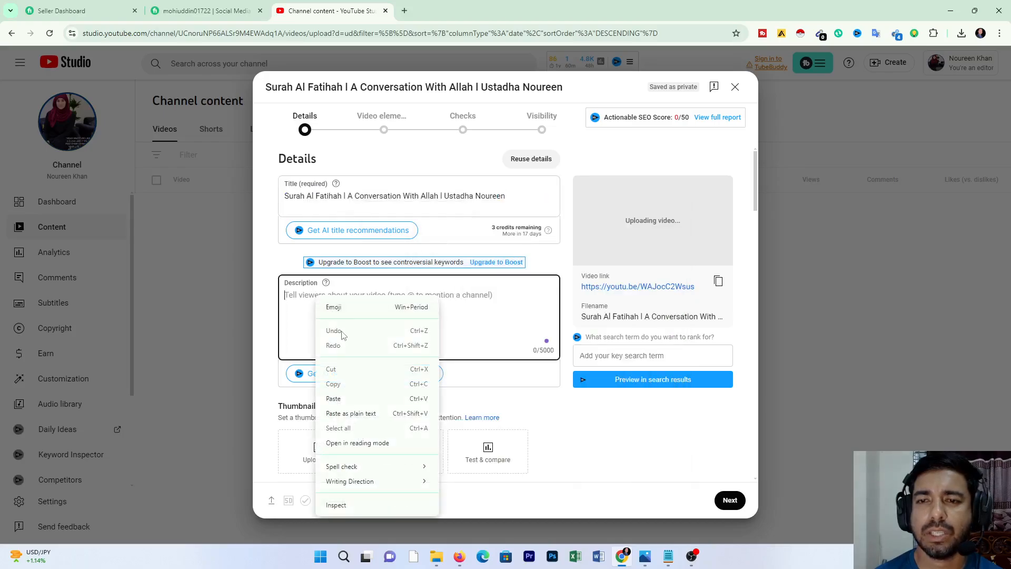
pyautogui.click(340, 399)
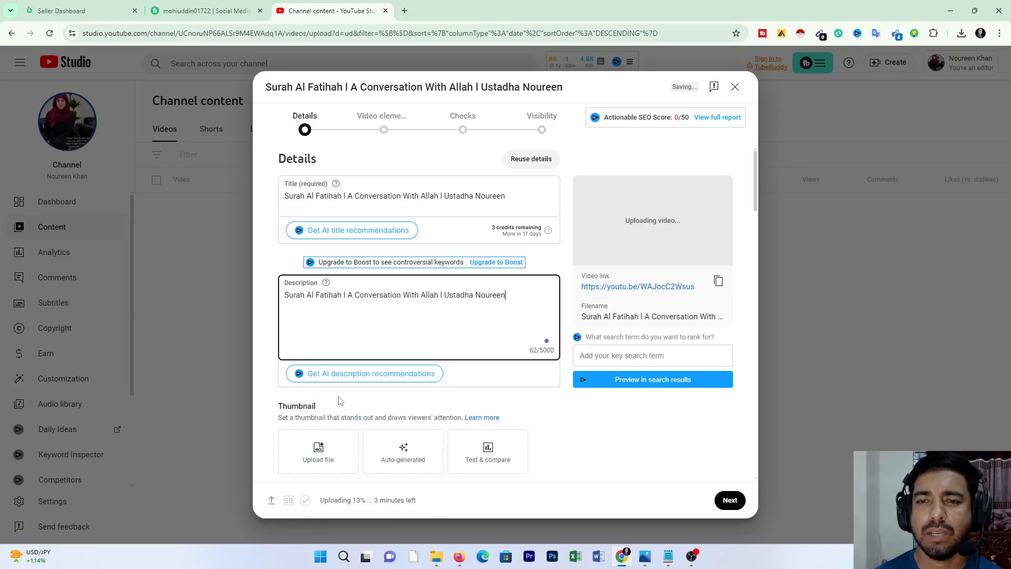
# Step: Upload the "Surah Al Fatihah l A Conversation With Allah" image from the Desktop as the video's thumbnail
pyautogui.scroll(-1, 345, 356)
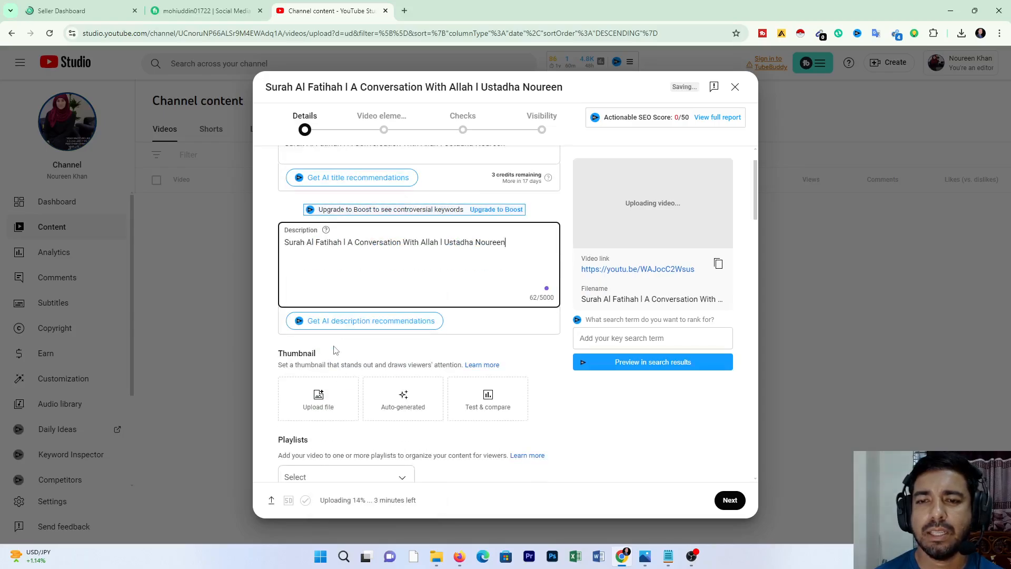
pyautogui.click(318, 397)
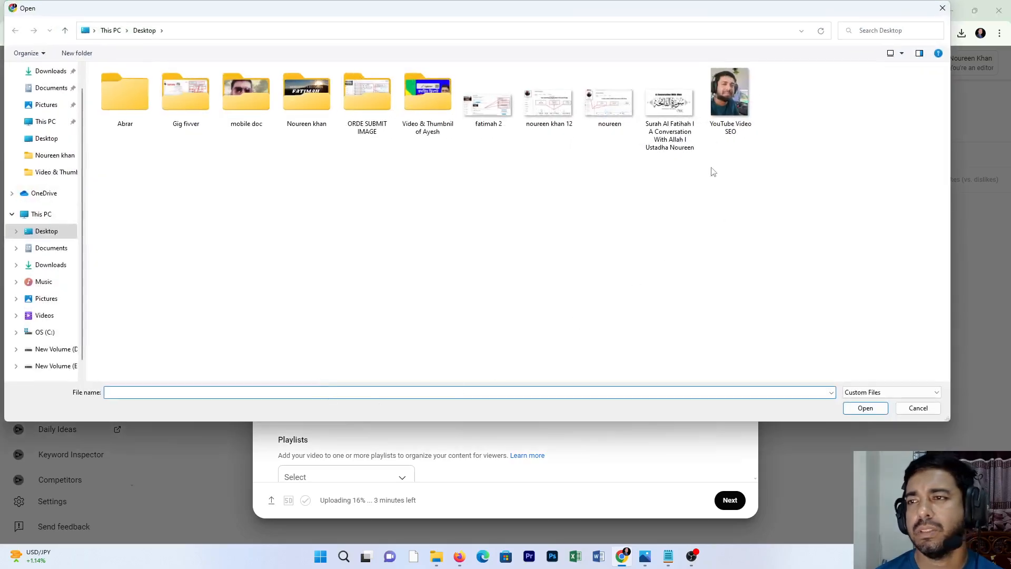
pyautogui.click(671, 108)
pyautogui.click(858, 409)
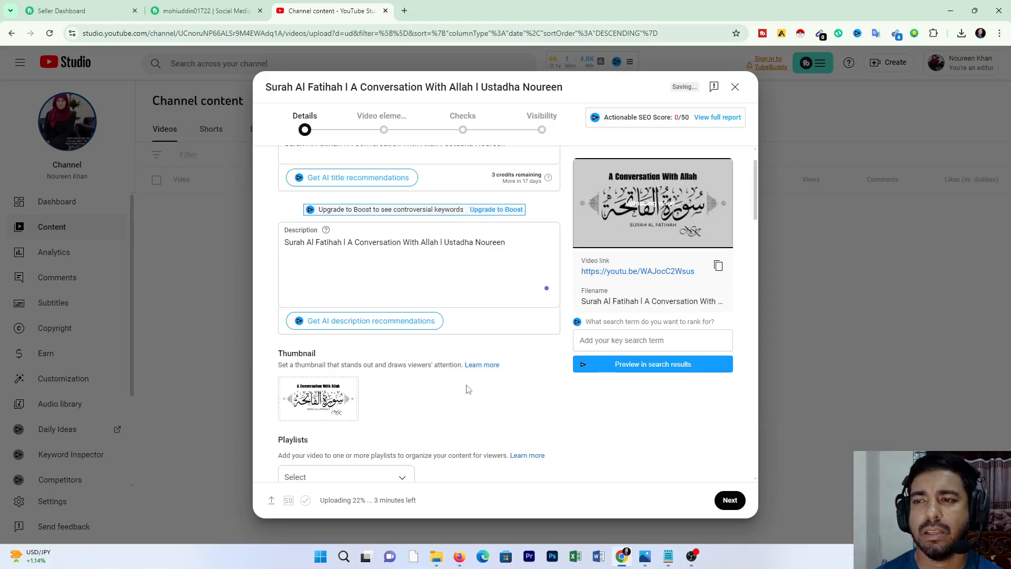
# Step: Create a new public playlist titled "Surah Al Fatiha" and assign the video to it
pyautogui.scroll(-3, 468, 388)
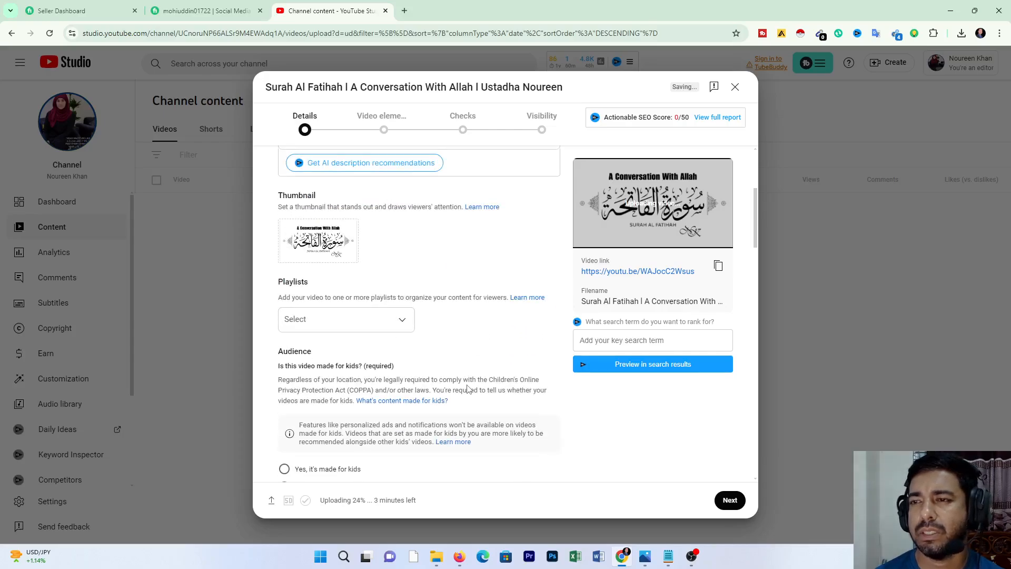
pyautogui.click(401, 321)
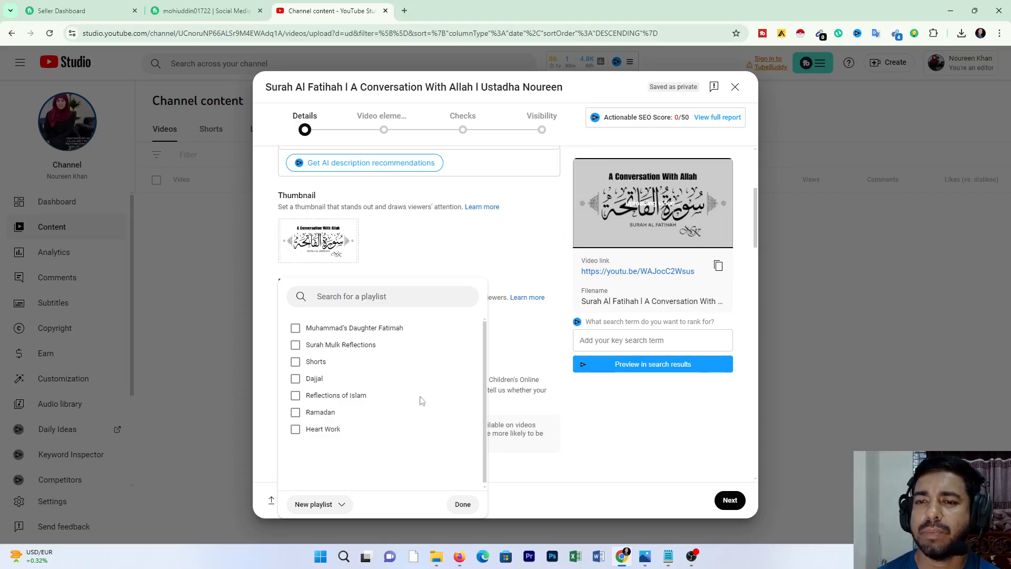
pyautogui.click(315, 507)
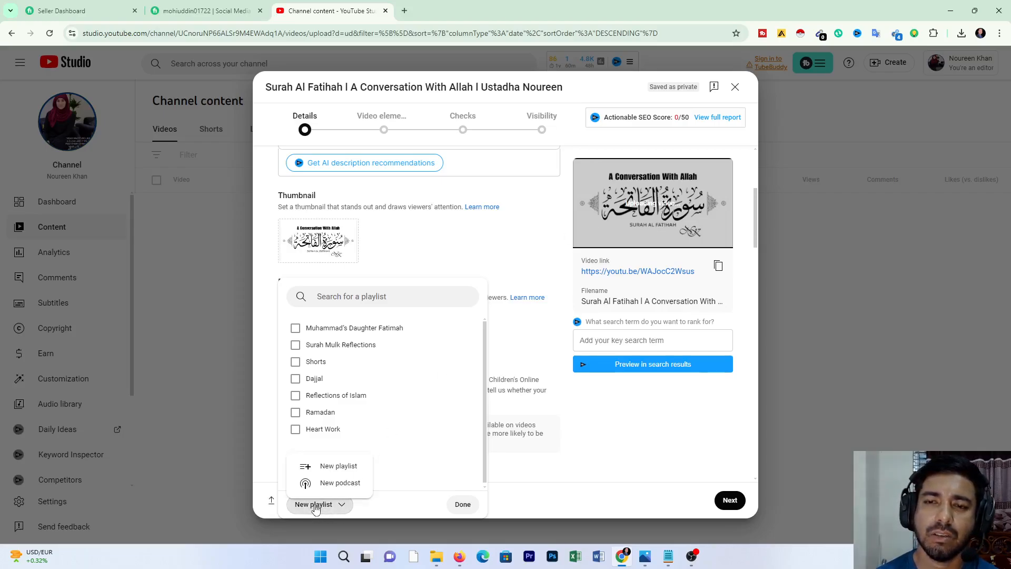
pyautogui.click(334, 467)
pyautogui.click(403, 220)
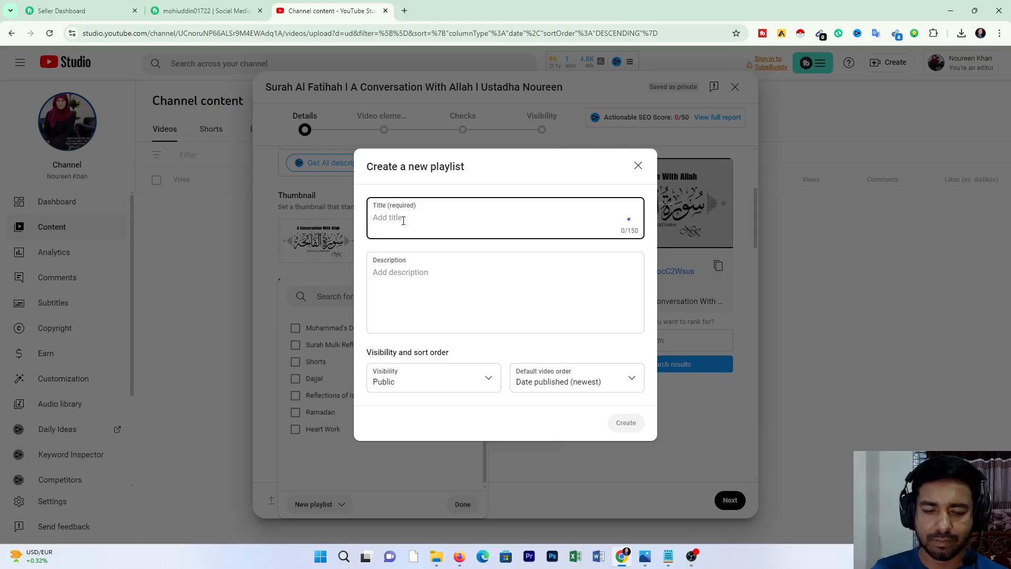
pyautogui.write('Surah Al Fatiha')
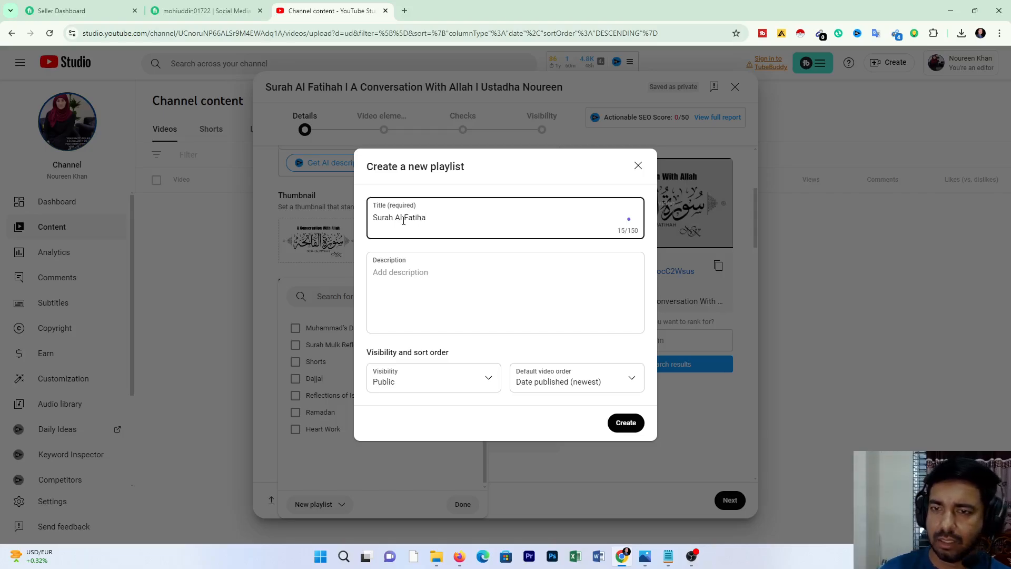
pyautogui.click(631, 424)
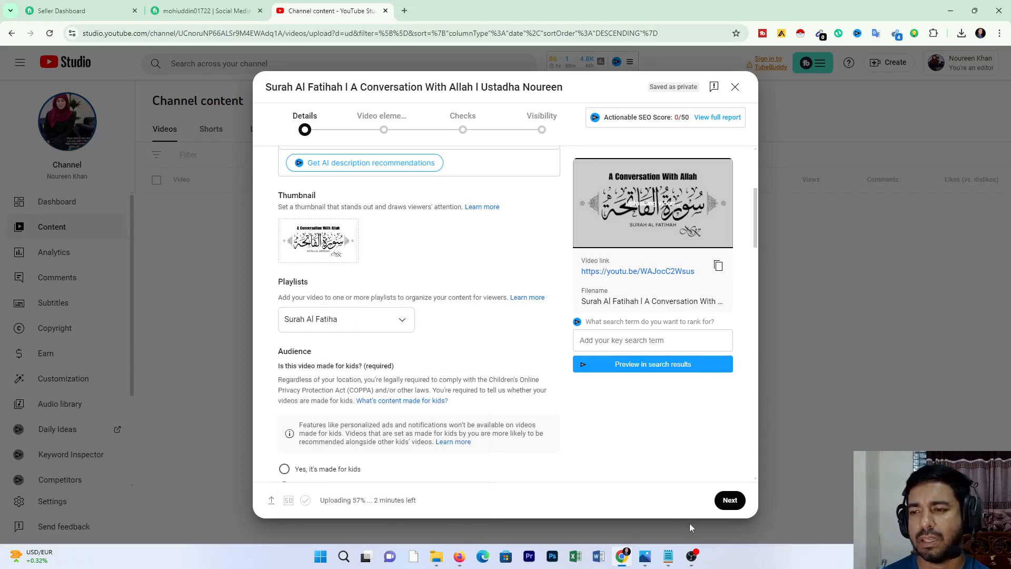
# Step: Answer the required audience question by marking the video as not made for kids
pyautogui.click(729, 501)
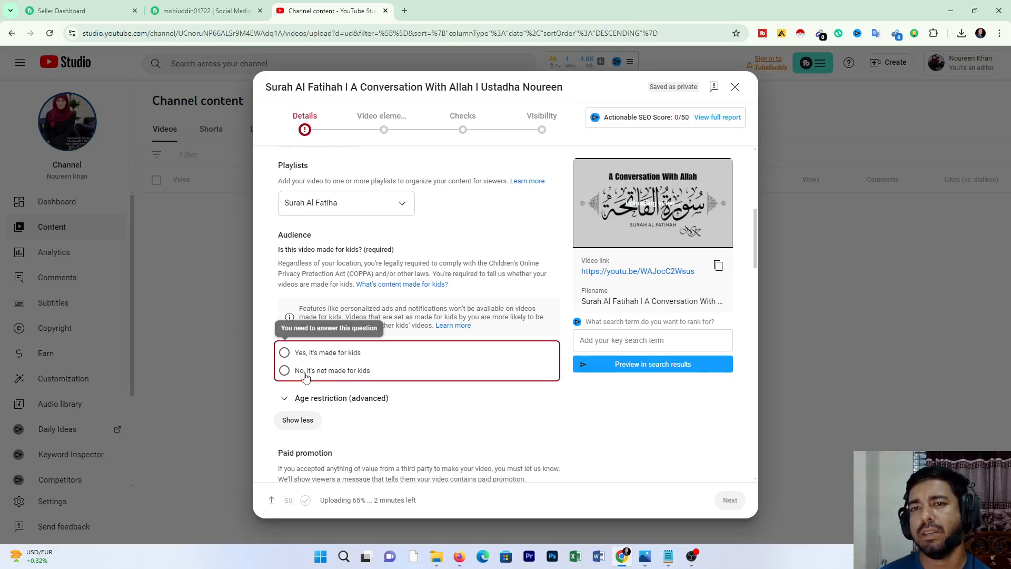
pyautogui.scroll(8, 371, 325)
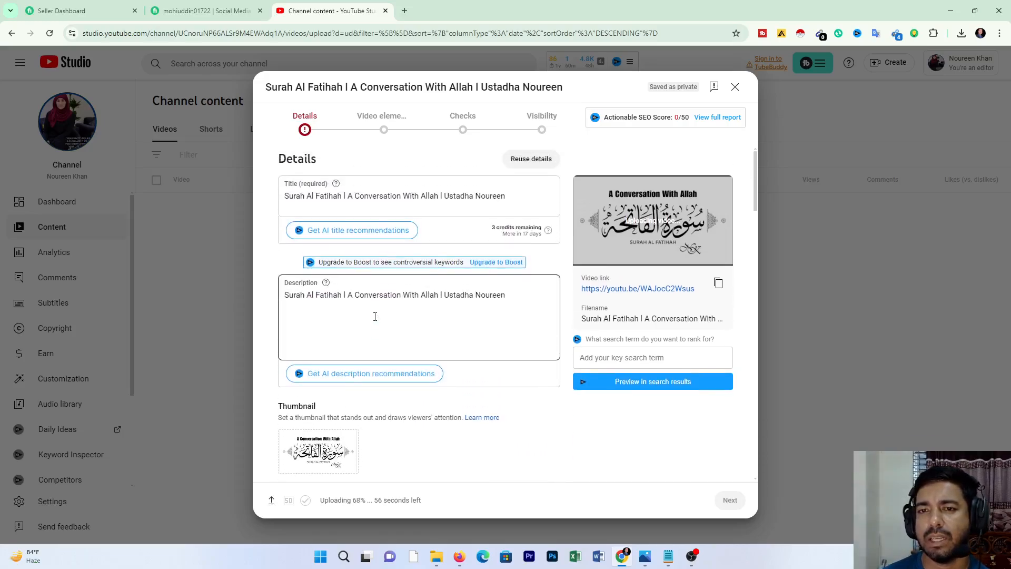
pyautogui.scroll(-8, 375, 316)
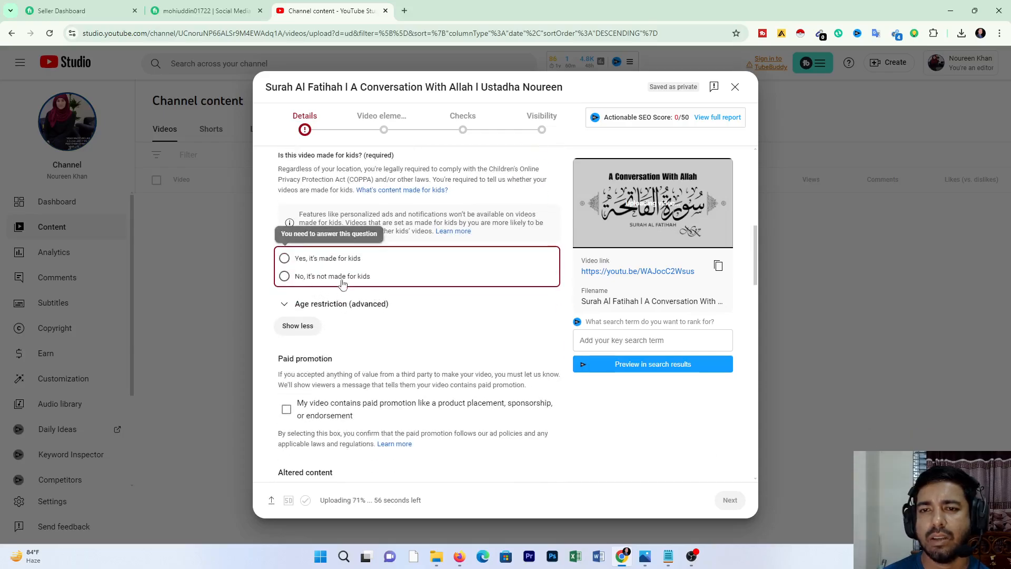
pyautogui.click(284, 276)
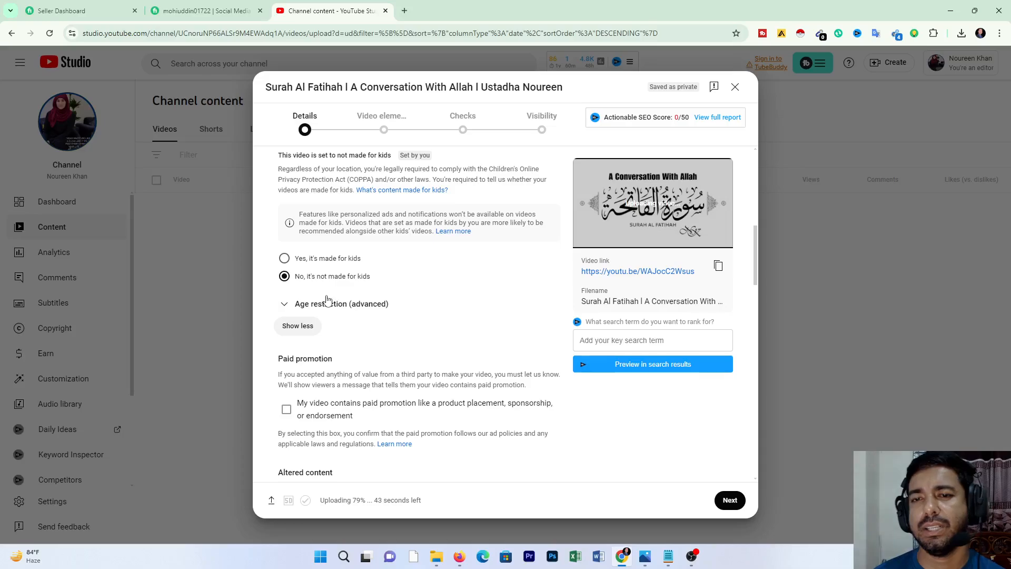
# Step: Set the video's comments to be sorted by Newest
pyautogui.scroll(-4, 326, 300)
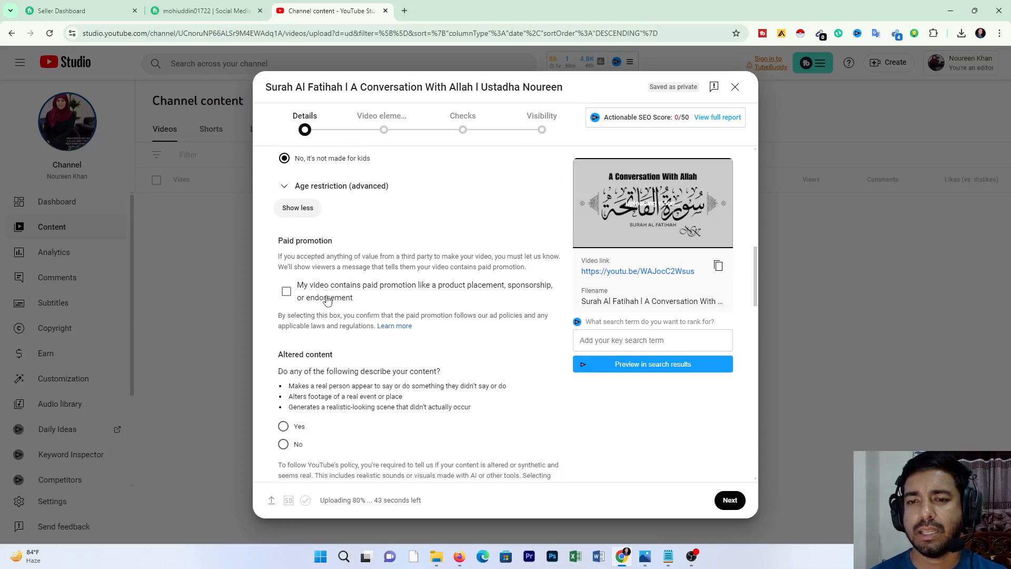
pyautogui.scroll(-8, 324, 299)
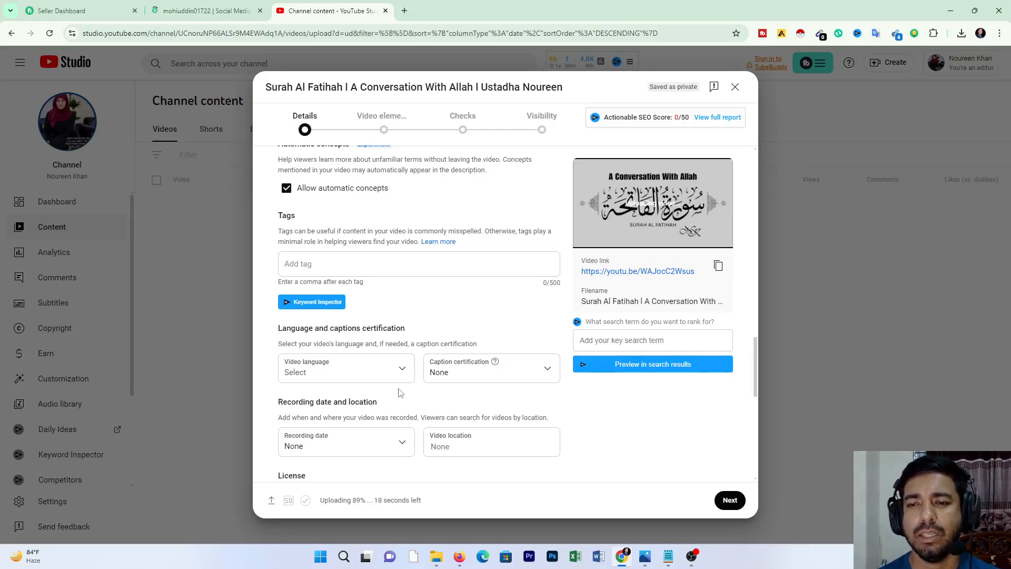
pyautogui.scroll(-4, 398, 392)
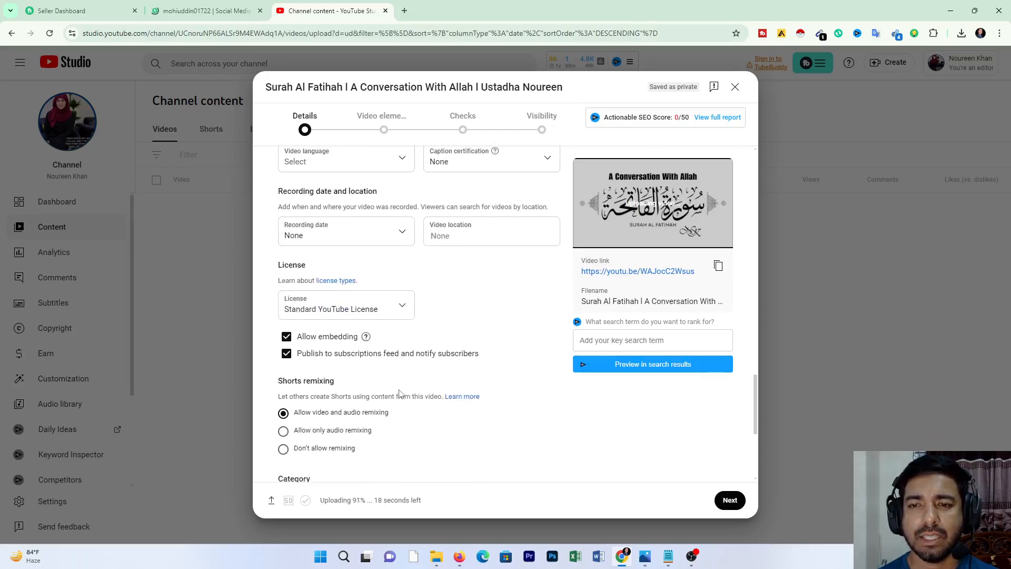
pyautogui.scroll(-3, 399, 392)
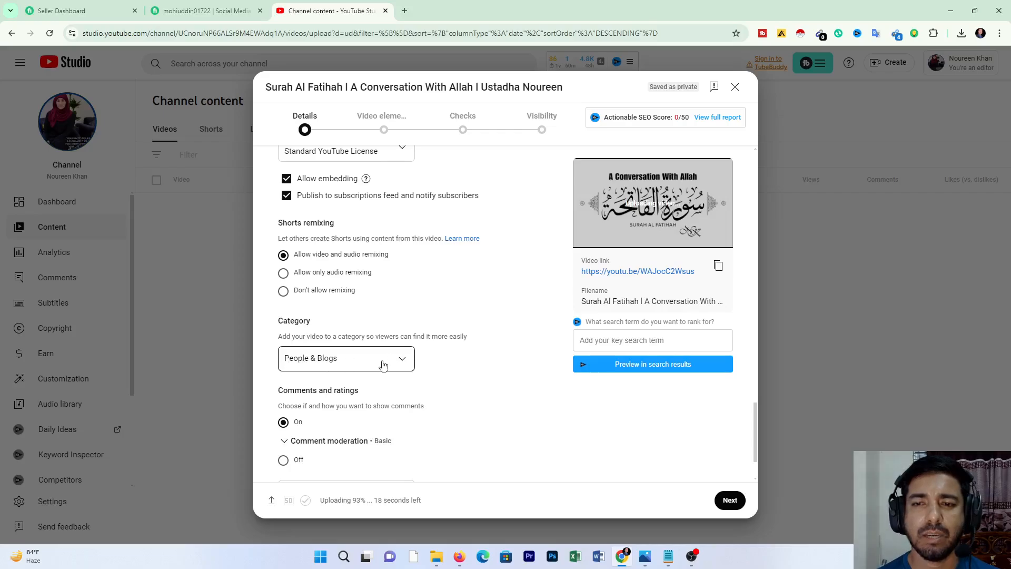
pyautogui.scroll(-2, 405, 366)
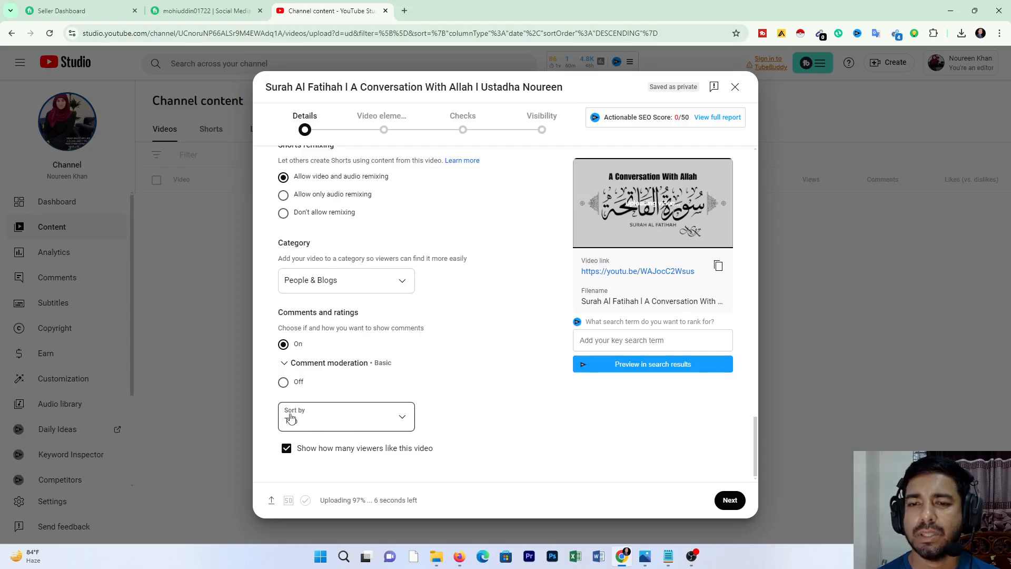
pyautogui.click(401, 421)
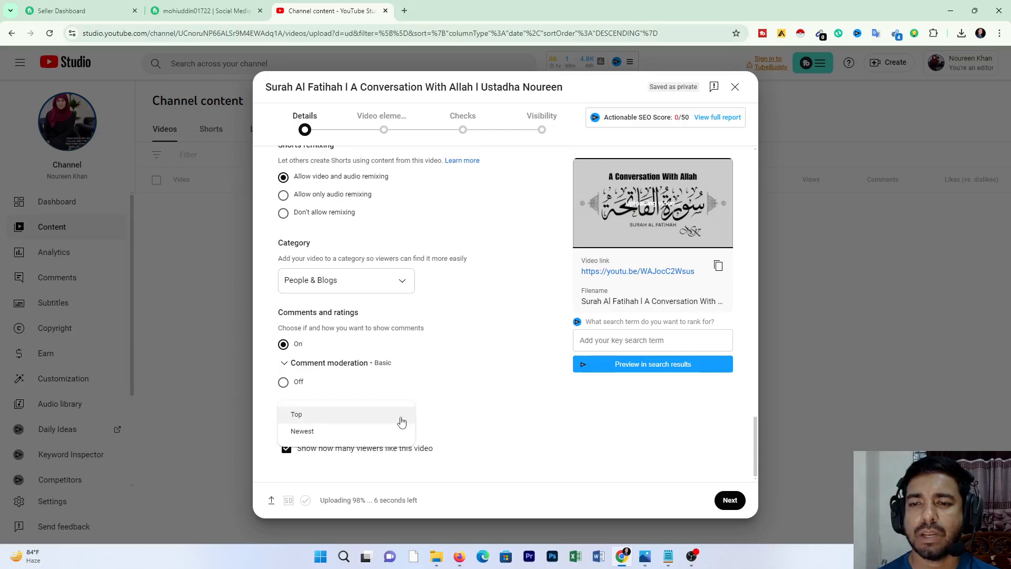
pyautogui.click(332, 431)
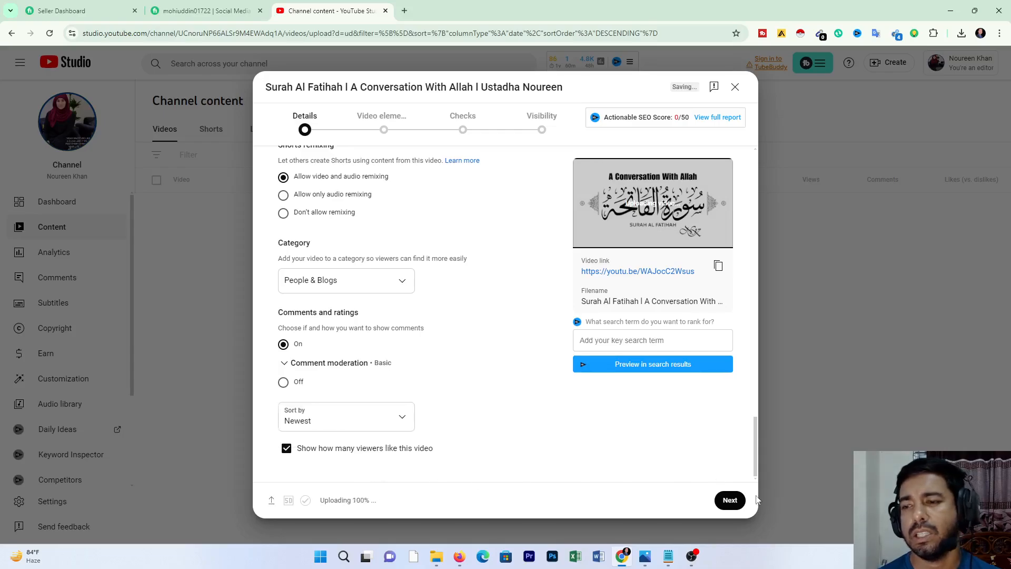
# Step: Continue to the video elements and add an end screen using the layout with two large side-by-side videos
pyautogui.click(730, 501)
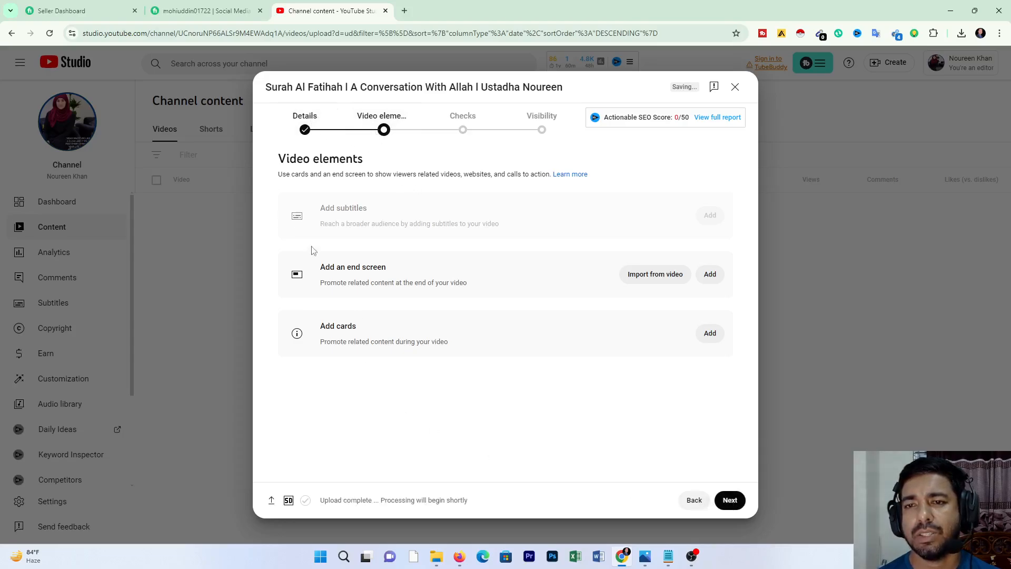
pyautogui.click(716, 279)
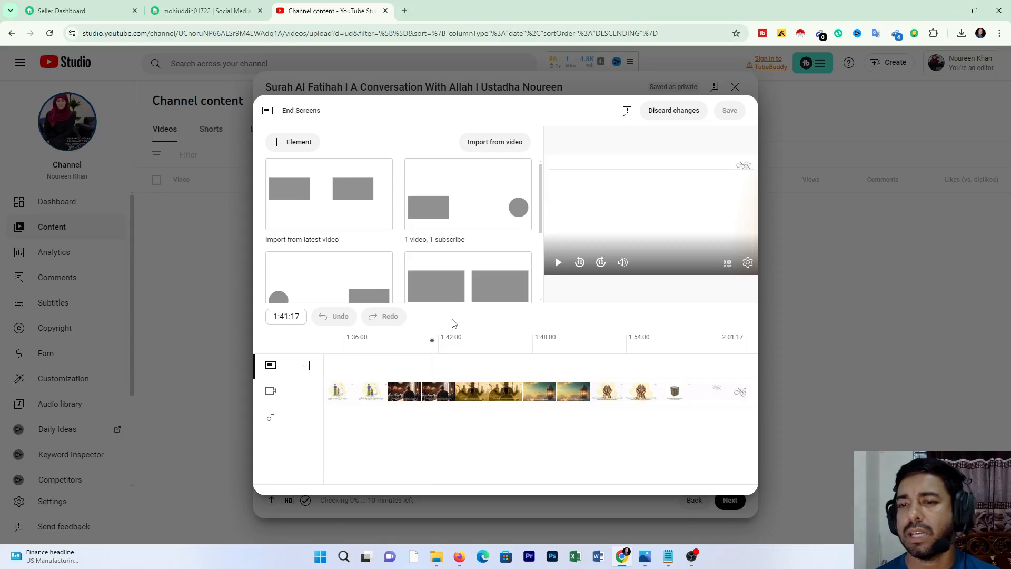
pyautogui.click(463, 285)
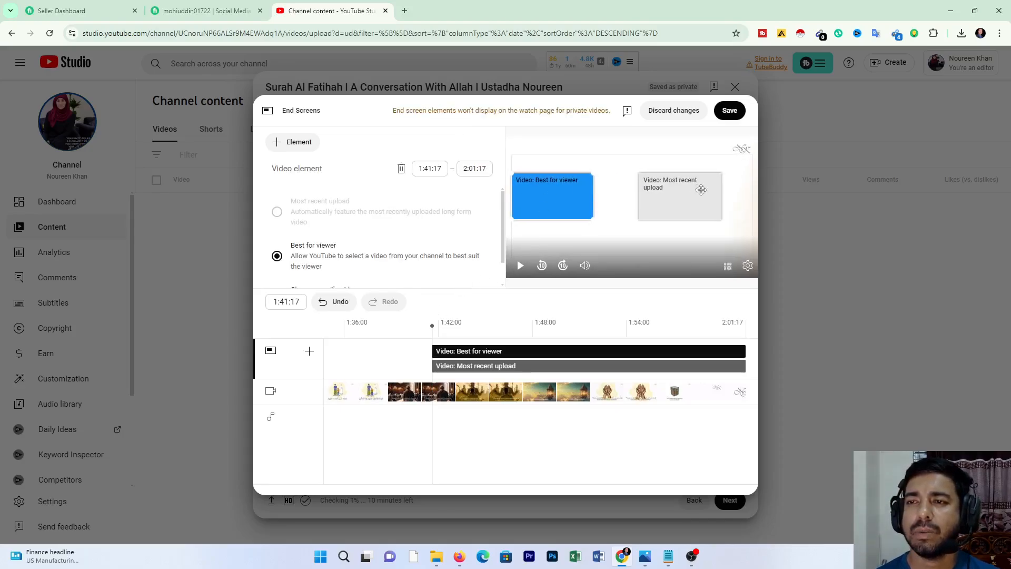
# Step: Add the channel's "DAJJAL PART 2" video as a specific video element on the end screen
pyautogui.click(288, 142)
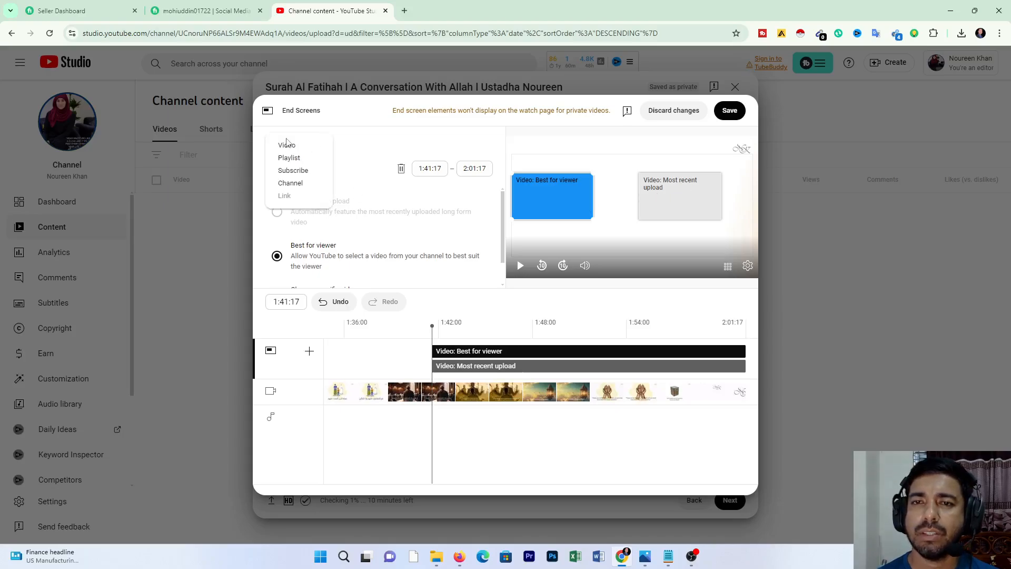
pyautogui.click(288, 146)
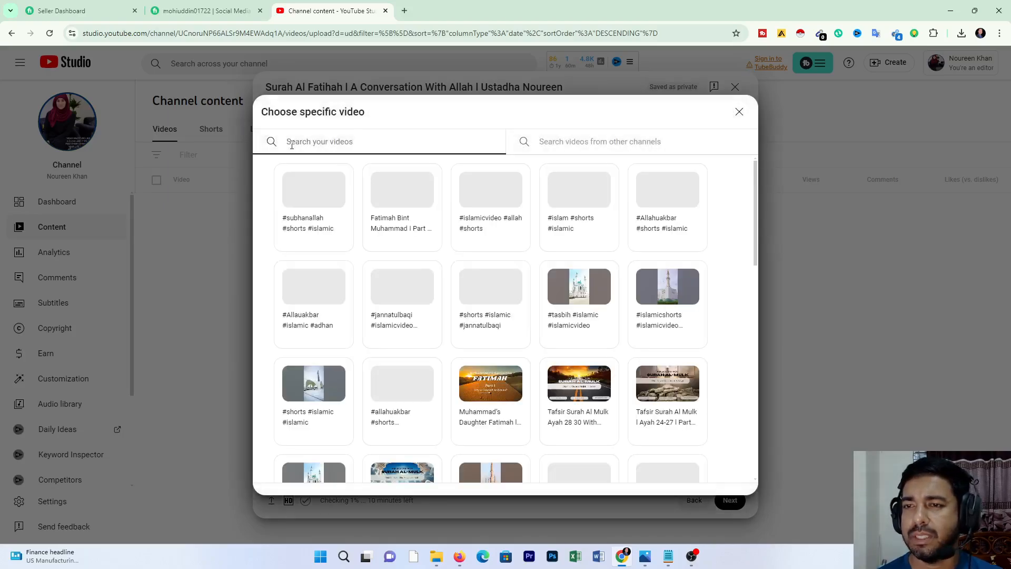
pyautogui.scroll(-9, 428, 284)
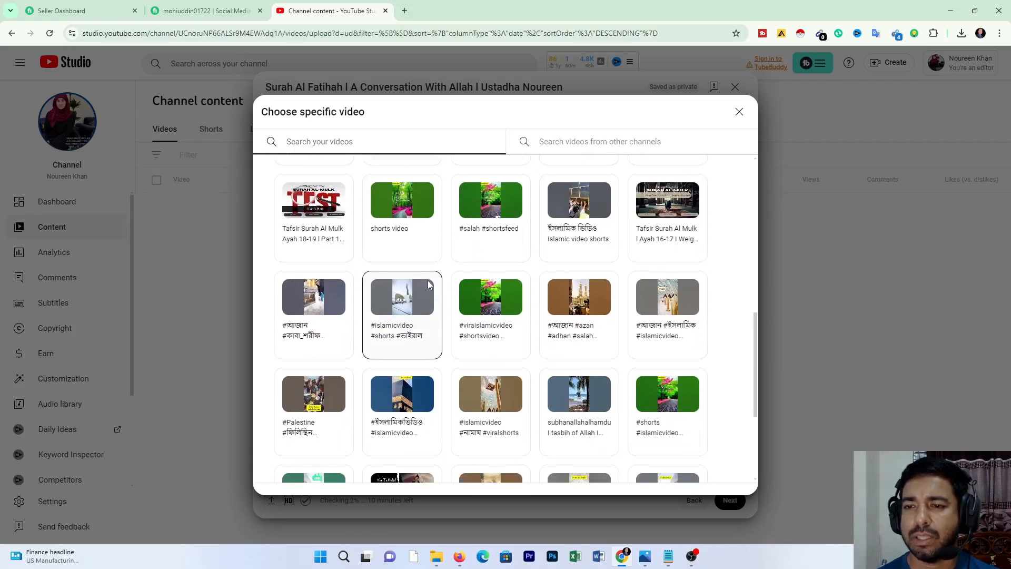
pyautogui.scroll(-4, 428, 284)
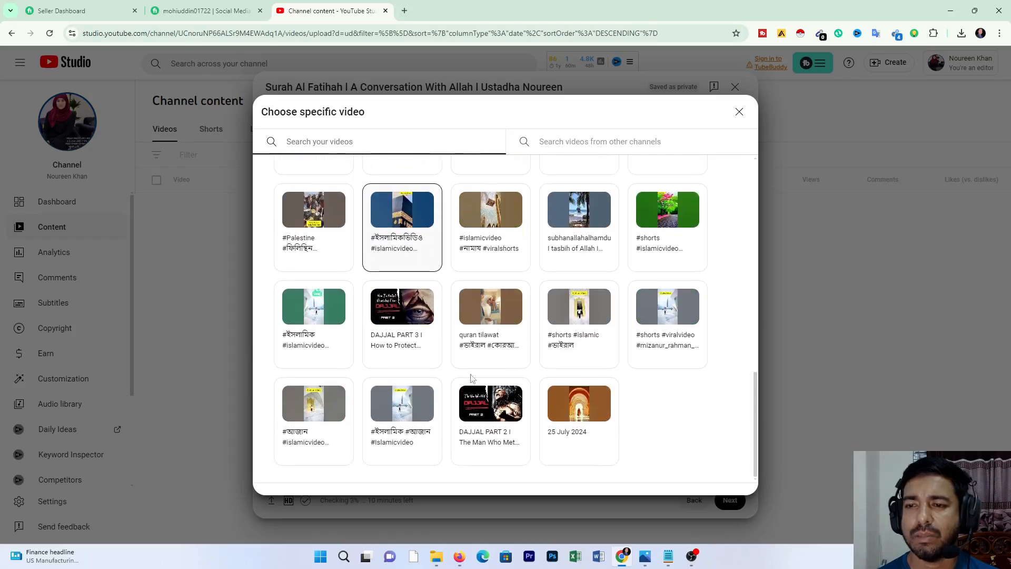
pyautogui.click(482, 406)
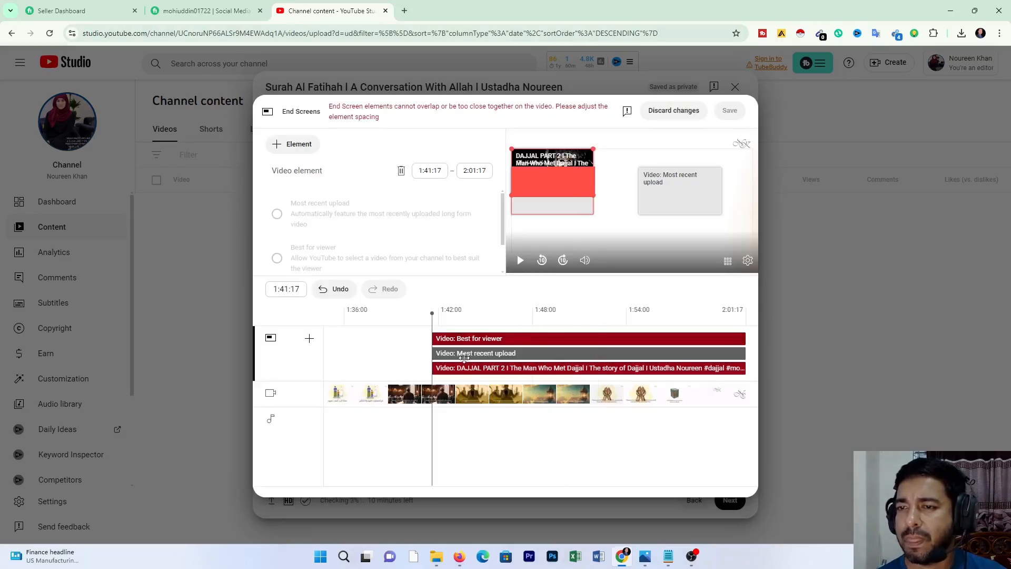
# Step: Add the channel's "Tafsir Al Mulk Ayah 22-23 l Part 14" video as another end screen element
pyautogui.click(668, 200)
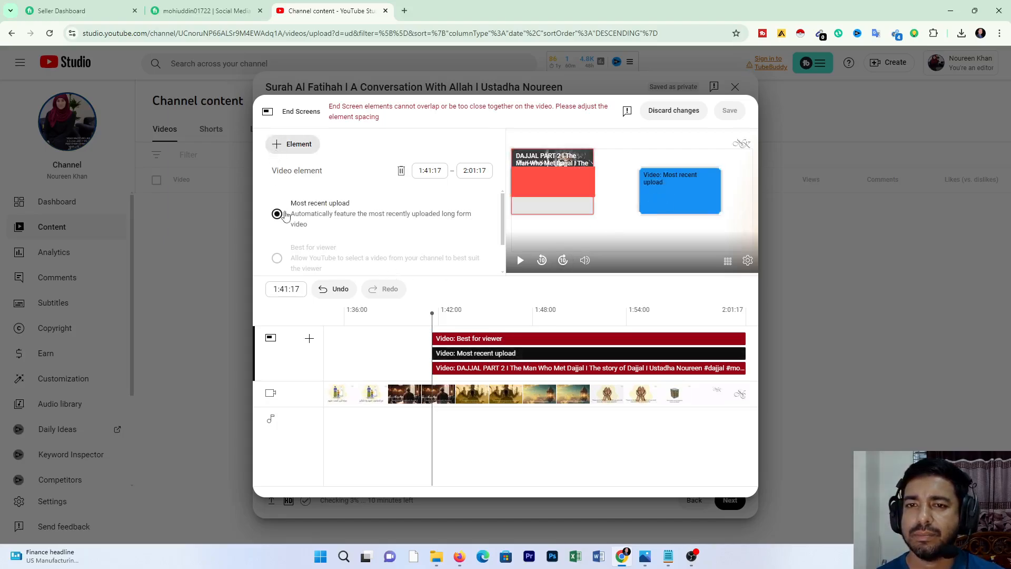
pyautogui.click(289, 149)
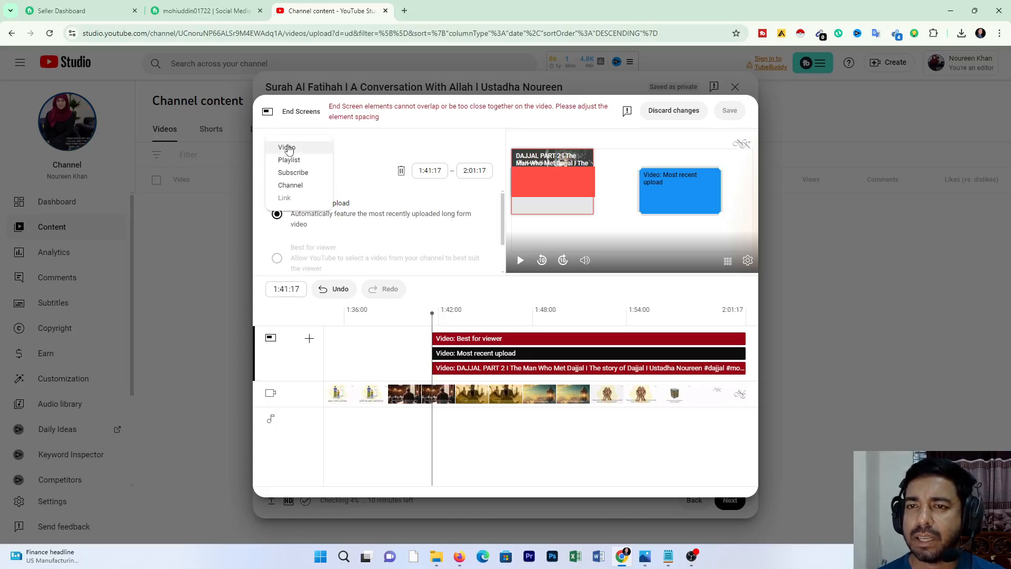
pyautogui.click(288, 145)
pyautogui.scroll(-2, 486, 296)
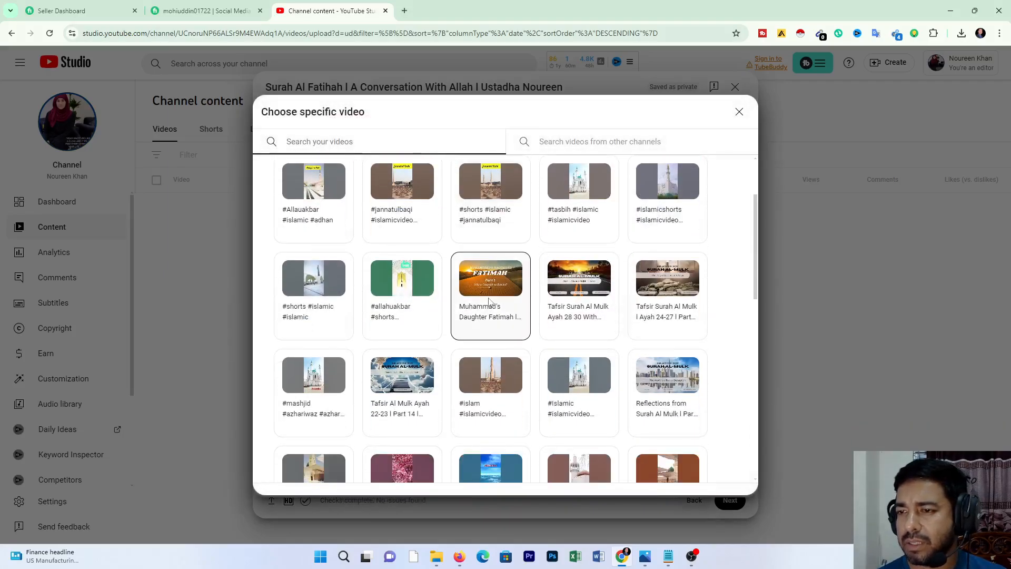
pyautogui.scroll(-2, 490, 303)
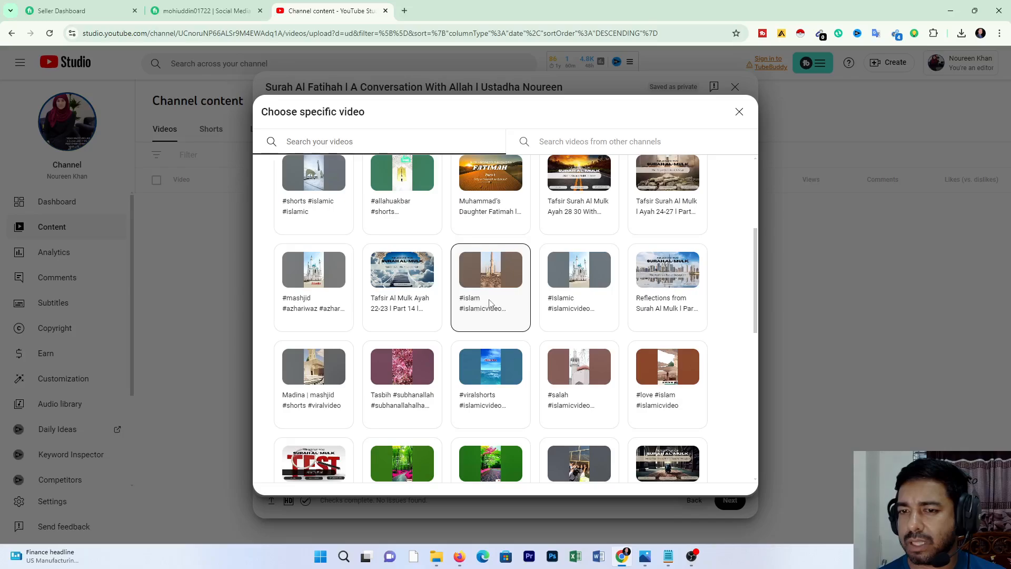
pyautogui.click(396, 268)
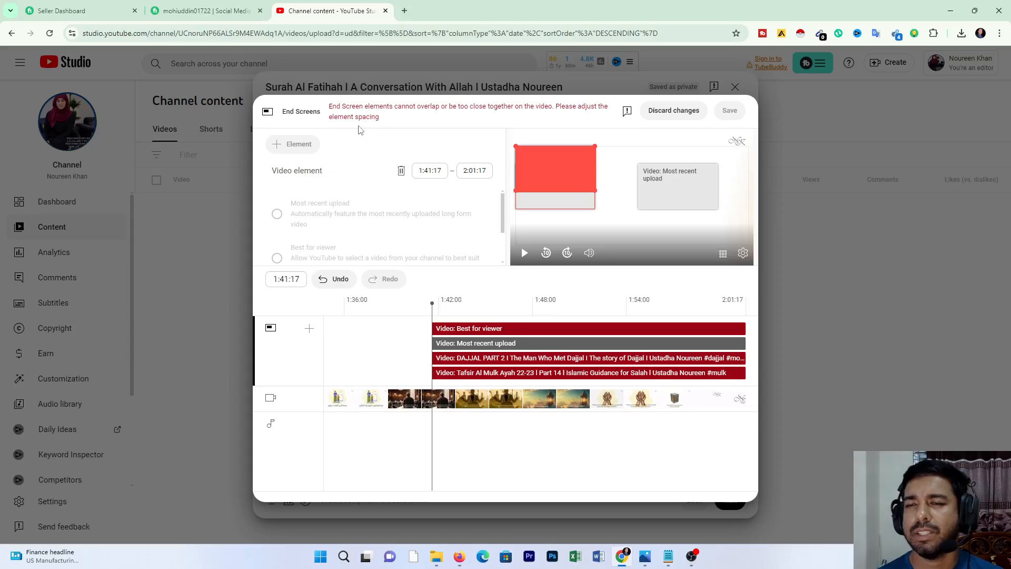
# Step: Delete the overlapping "DAJJAL PART 2" and "Tafsir Al Mulk Ayah 22-23" video elements from the end screen
pyautogui.moveTo(563, 175); pyautogui.dragTo(573, 206)
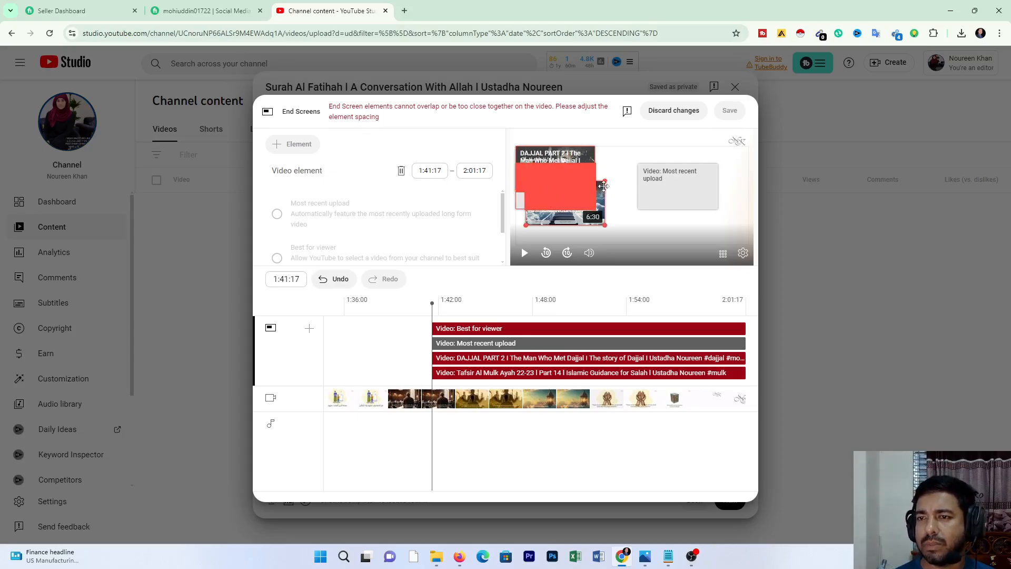
pyautogui.click(567, 159)
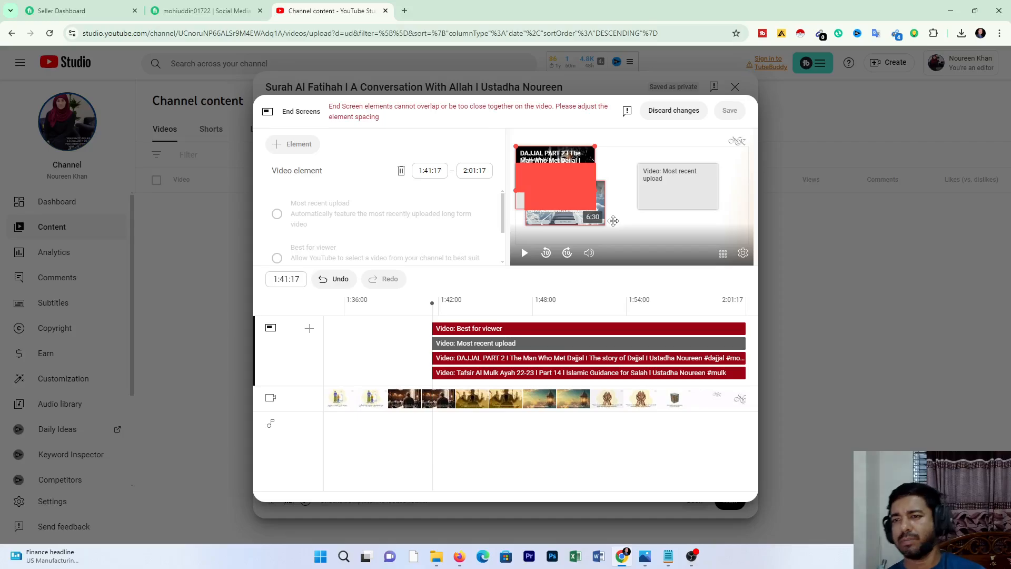
pyautogui.click(401, 170)
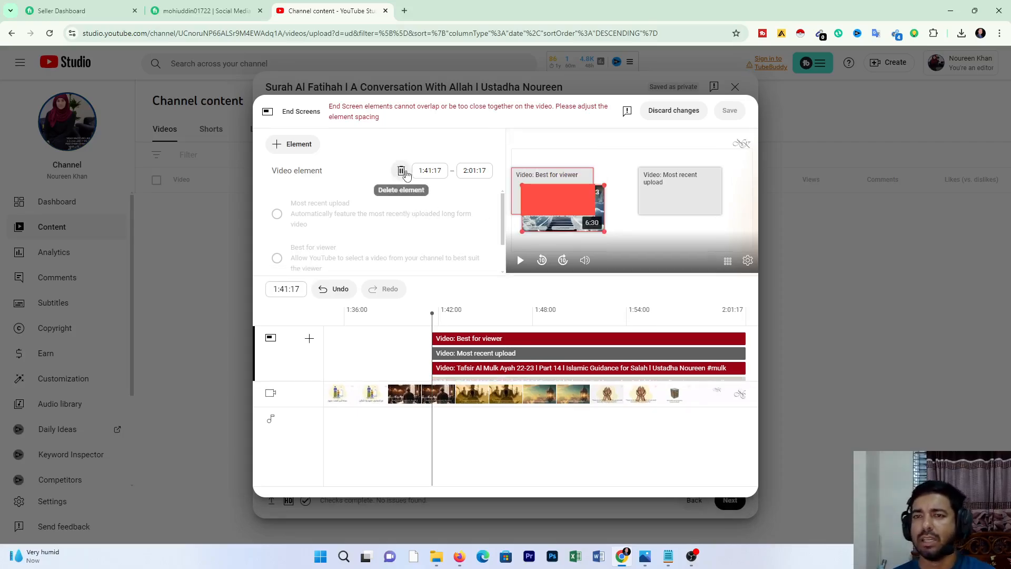
pyautogui.click(411, 171)
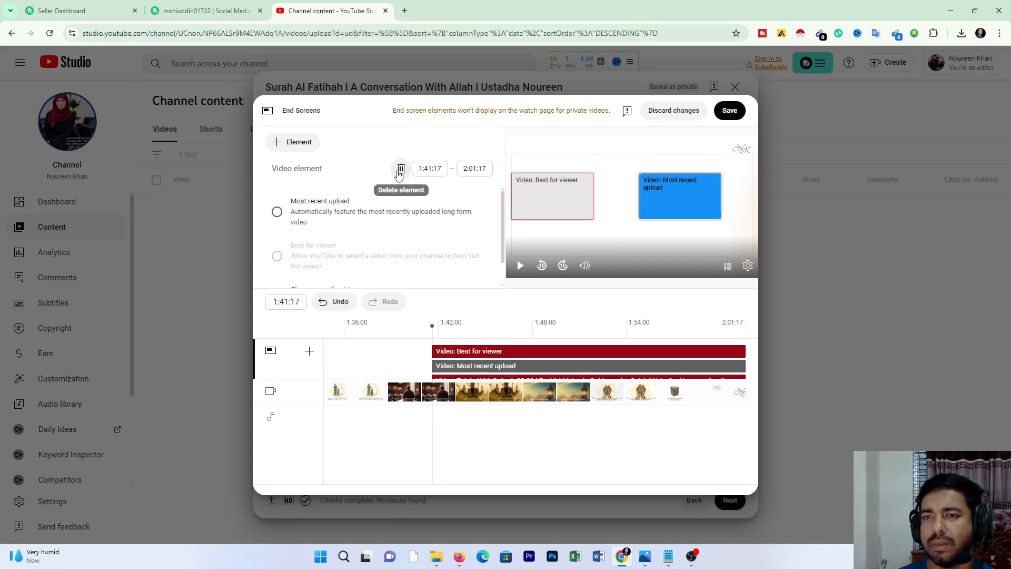
# Step: Move the Most recent upload and Best for viewer elements slightly lower in the end screen frame, level with each other
pyautogui.moveTo(651, 198)
pyautogui.mouseDown()
pyautogui.moveTo(648, 225)
pyautogui.moveTo(647, 208)
pyautogui.mouseUp()
pyautogui.moveTo(543, 201)
pyautogui.mouseDown()
pyautogui.moveTo(551, 225)
pyautogui.moveTo(543, 214)
pyautogui.mouseUp()
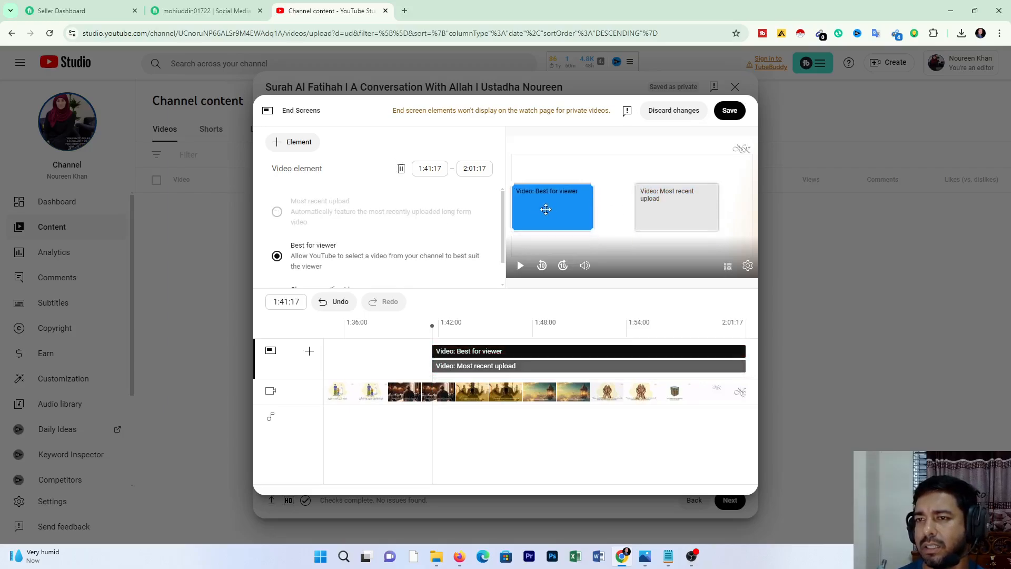
# Step: Move the Most recent upload element slightly toward the right edge of the end screen frame
pyautogui.moveTo(652, 201); pyautogui.dragTo(665, 203)
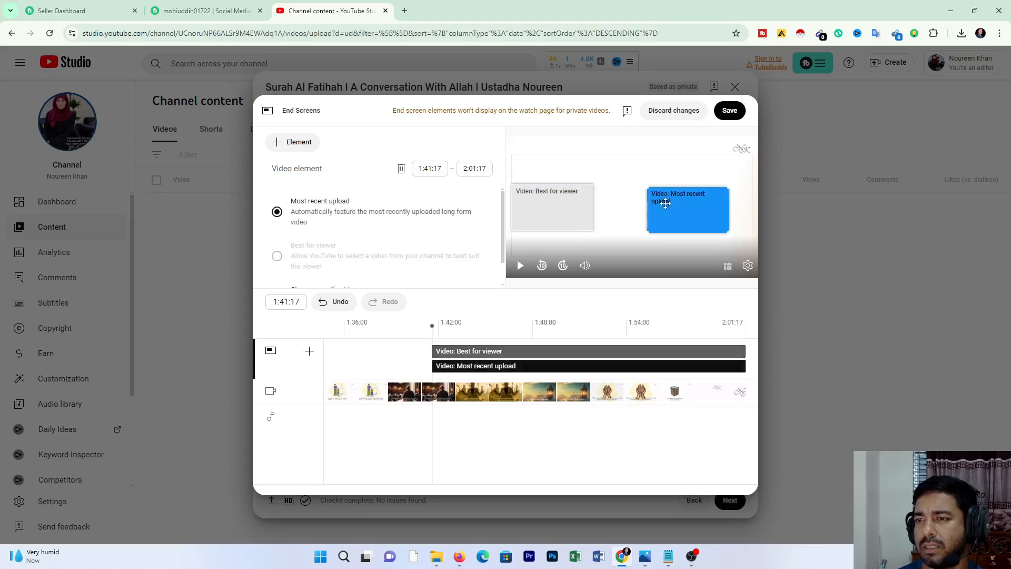
pyautogui.rightClick(594, 185)
pyautogui.click(297, 146)
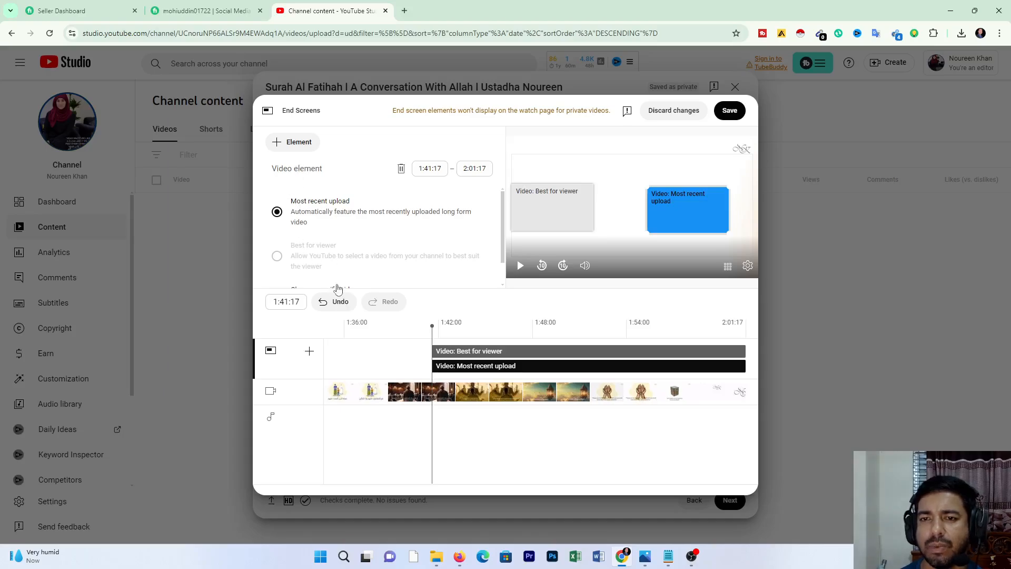
# Step: Add the channel's "DAJJAL PART 2" video as an end screen element and place it over the Best for viewer element
pyautogui.click(294, 142)
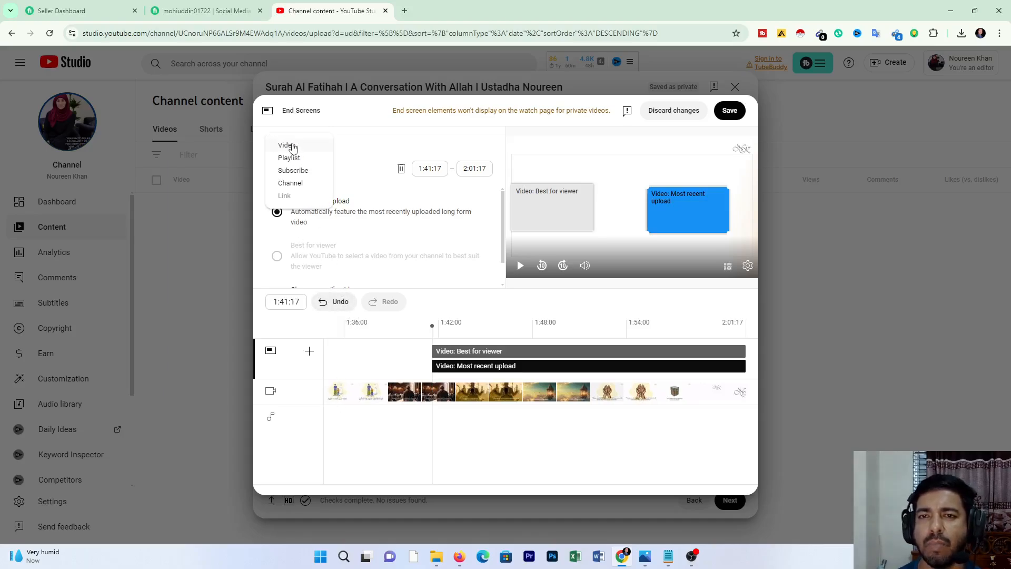
pyautogui.click(287, 145)
pyautogui.scroll(-10, 514, 387)
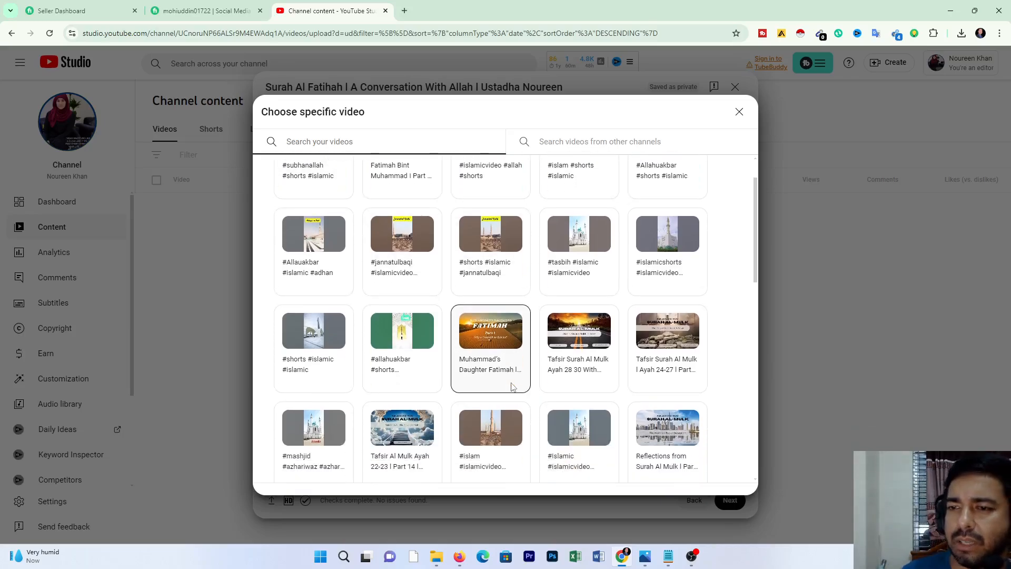
pyautogui.scroll(-2, 514, 387)
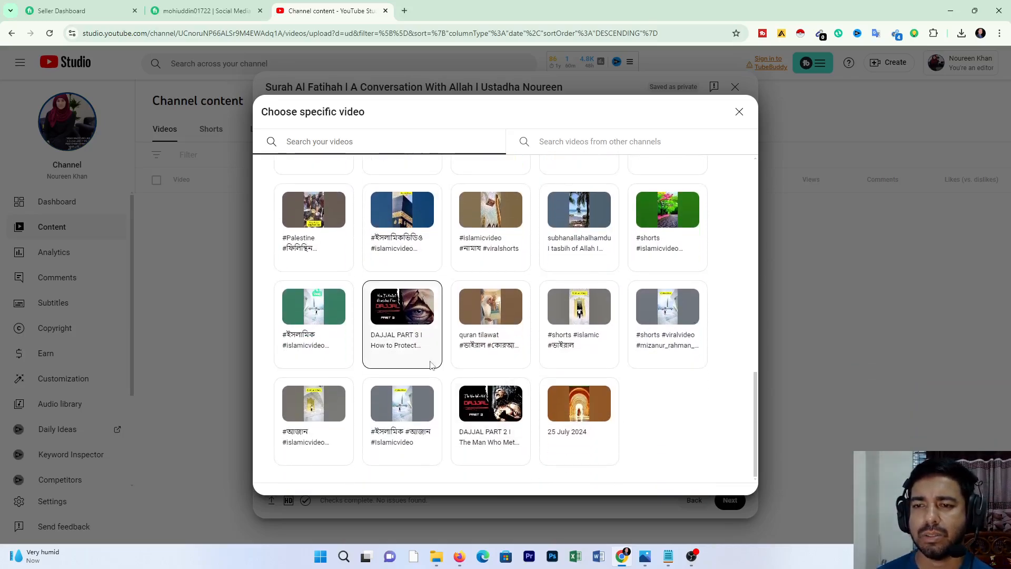
pyautogui.click(490, 414)
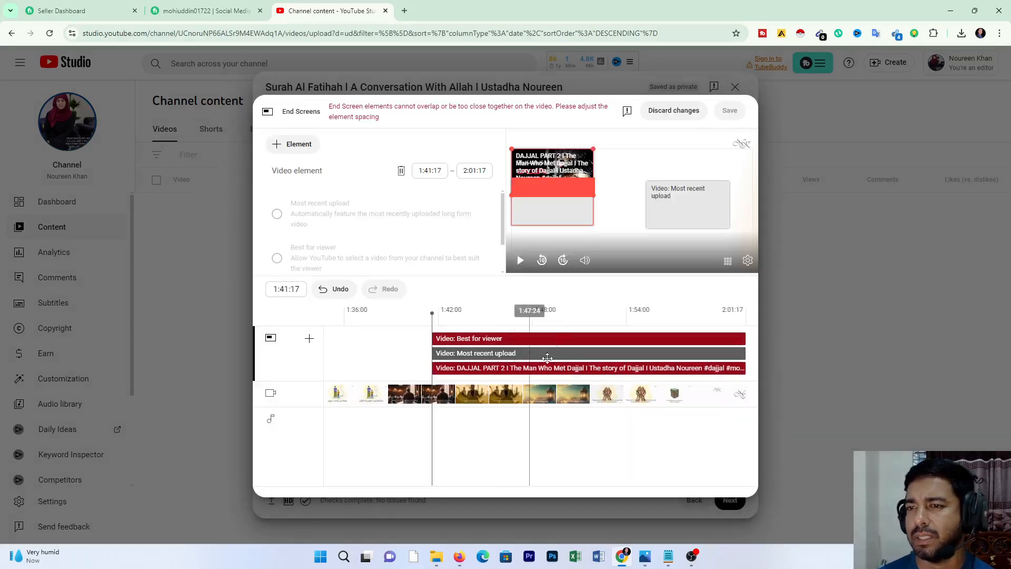
pyautogui.moveTo(551, 211); pyautogui.dragTo(529, 218)
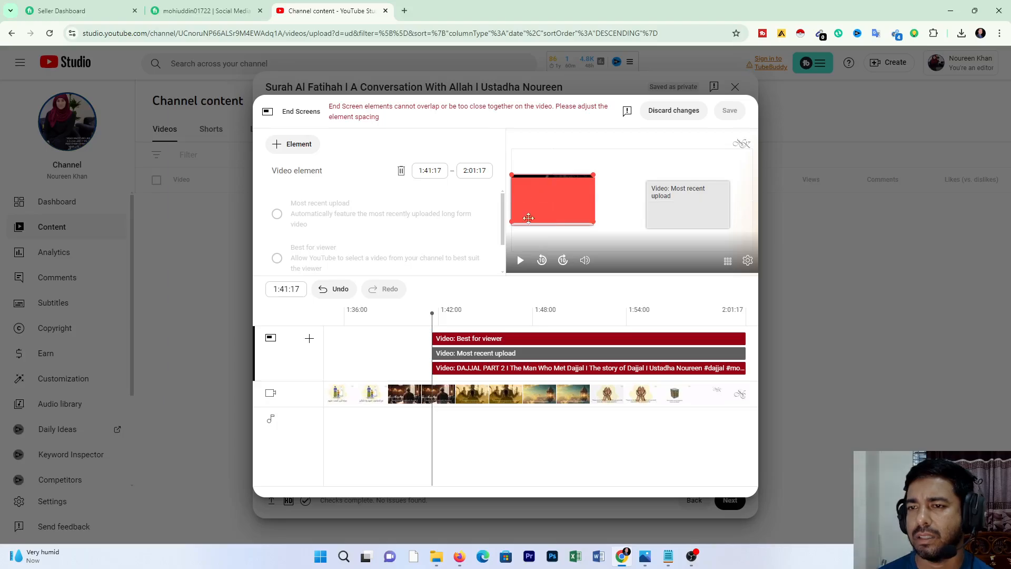
# Step: Preview the end screen near the video's end, and delete the Best for viewer element overlapping the "DAJJAL PART 2" video
pyautogui.click(520, 260)
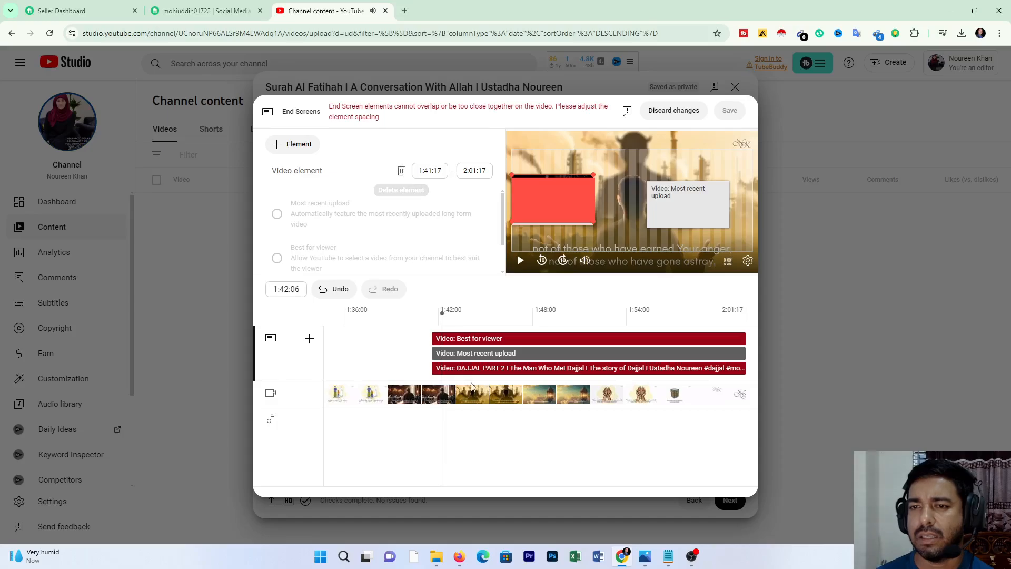
pyautogui.moveTo(444, 312); pyautogui.dragTo(717, 321)
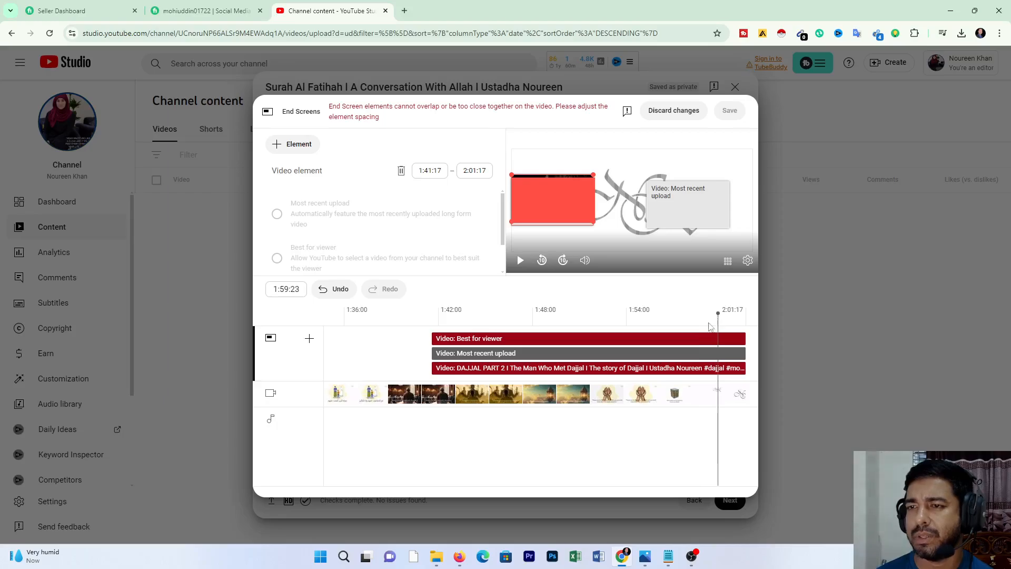
pyautogui.click(463, 339)
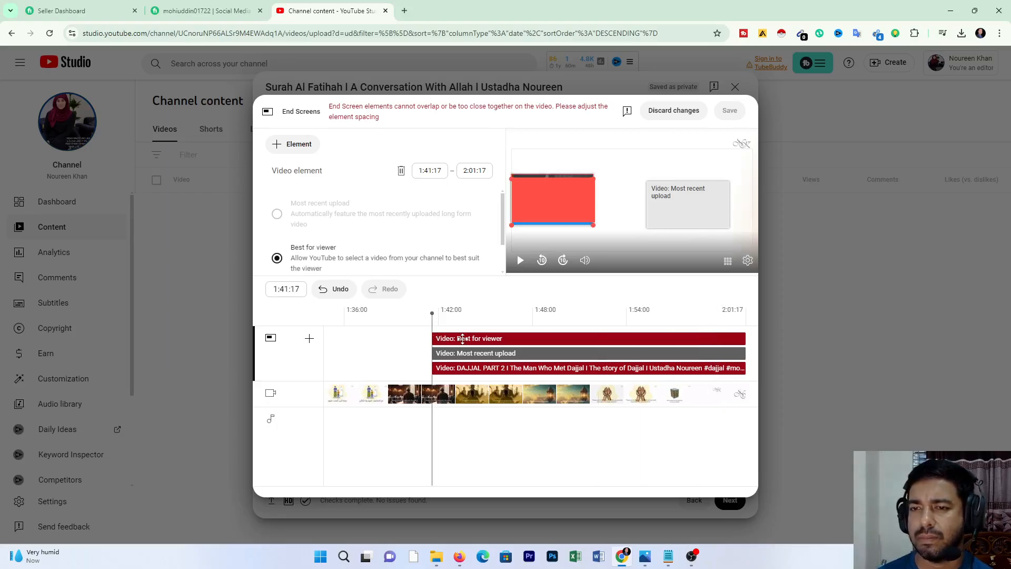
pyautogui.click(278, 258)
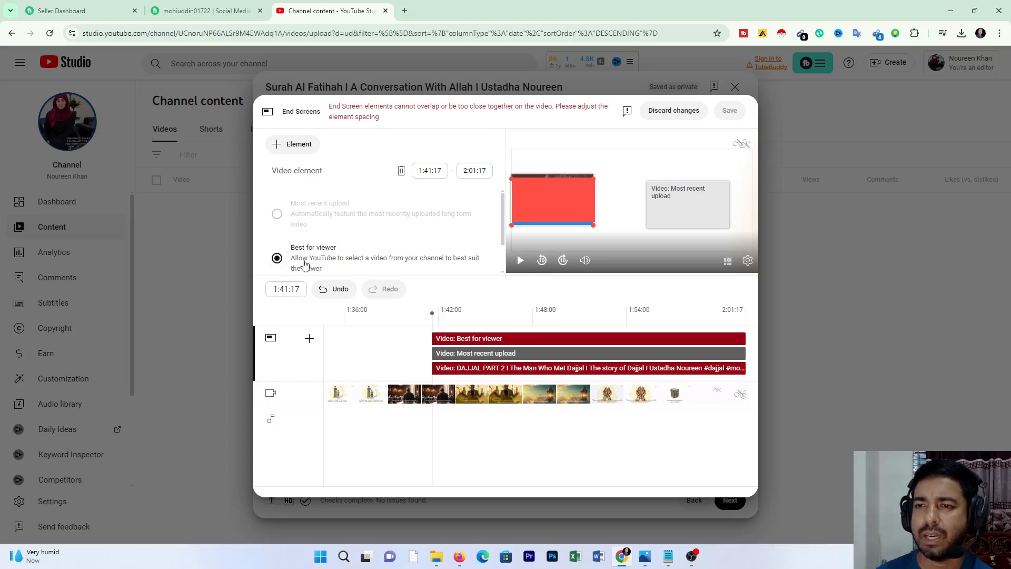
pyautogui.click(401, 170)
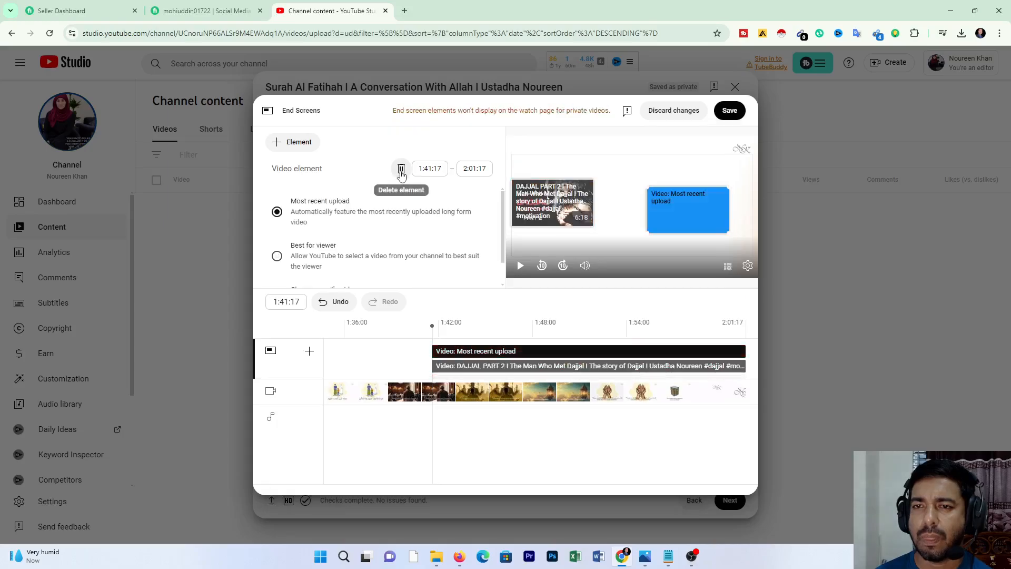
# Step: Add a Best for viewer video element and move it onto the Most recent upload element
pyautogui.click(624, 209)
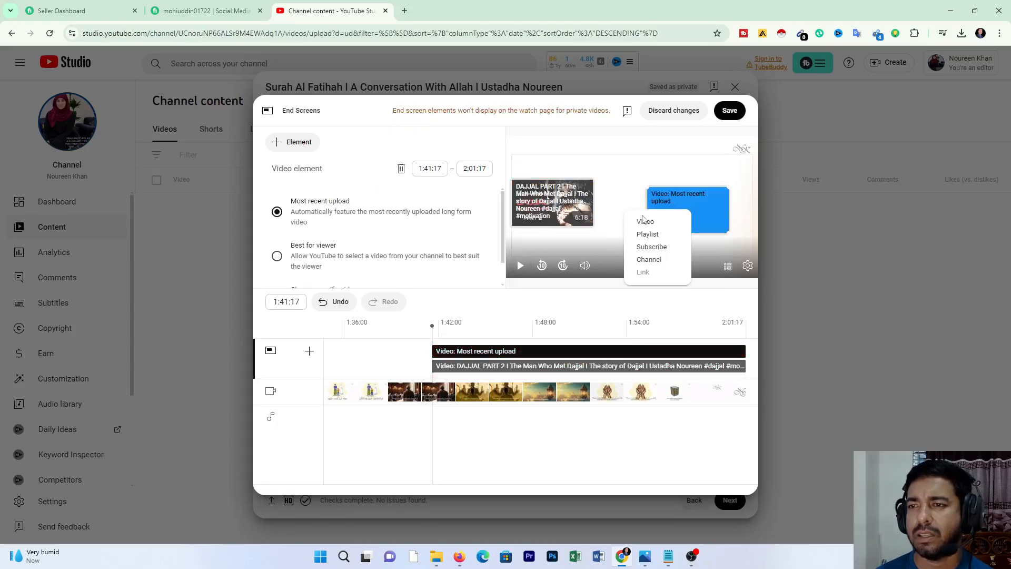
pyautogui.click(686, 205)
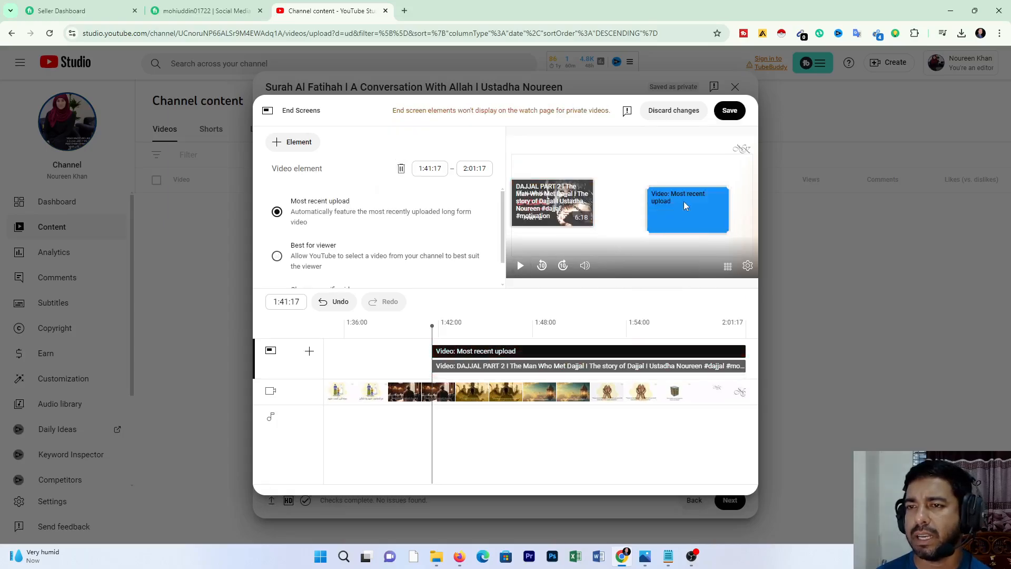
pyautogui.click(288, 147)
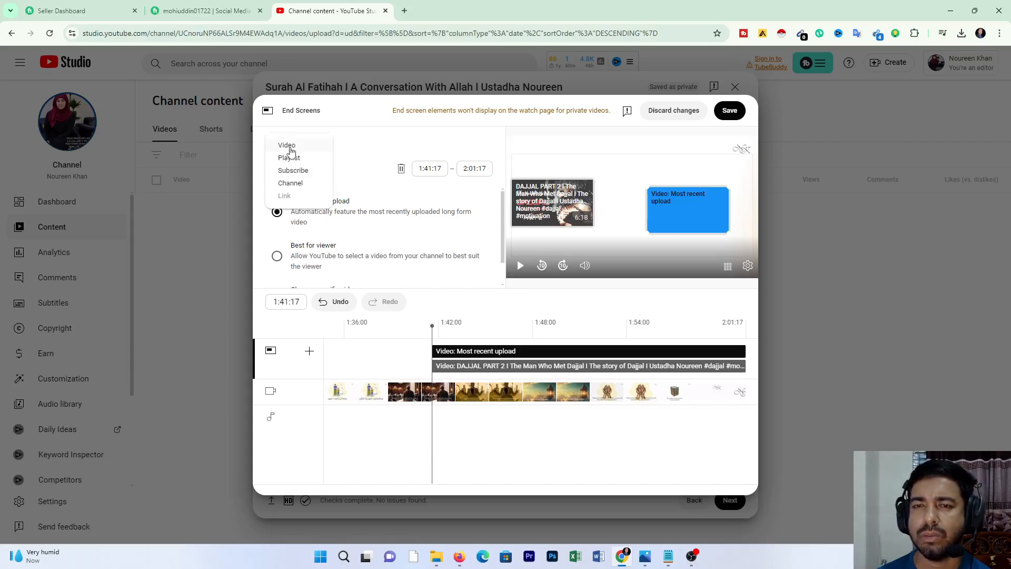
pyautogui.click(293, 149)
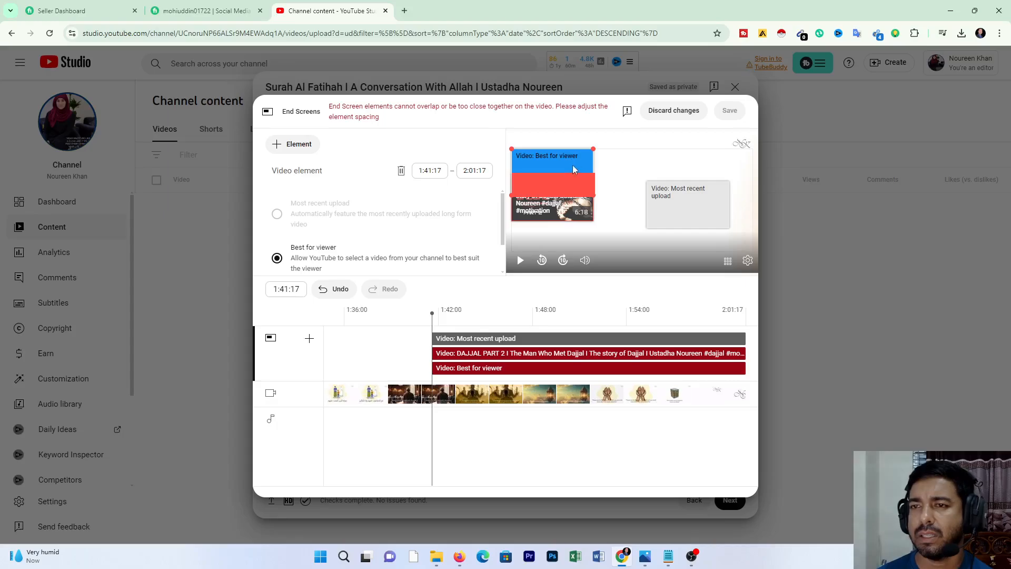
pyautogui.moveTo(573, 166); pyautogui.dragTo(704, 197)
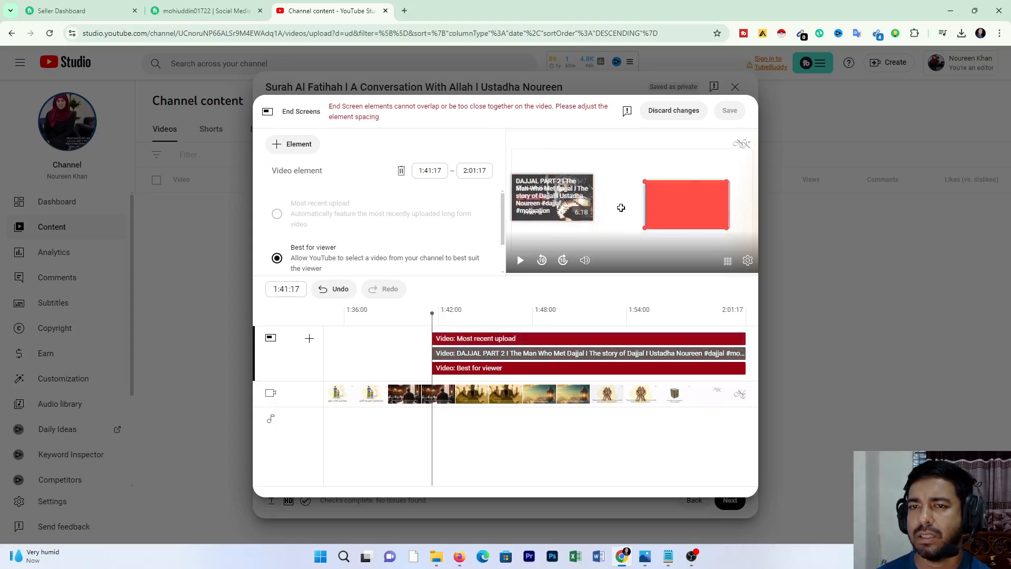
pyautogui.moveTo(679, 210); pyautogui.dragTo(657, 214)
pyautogui.rightClick(627, 232)
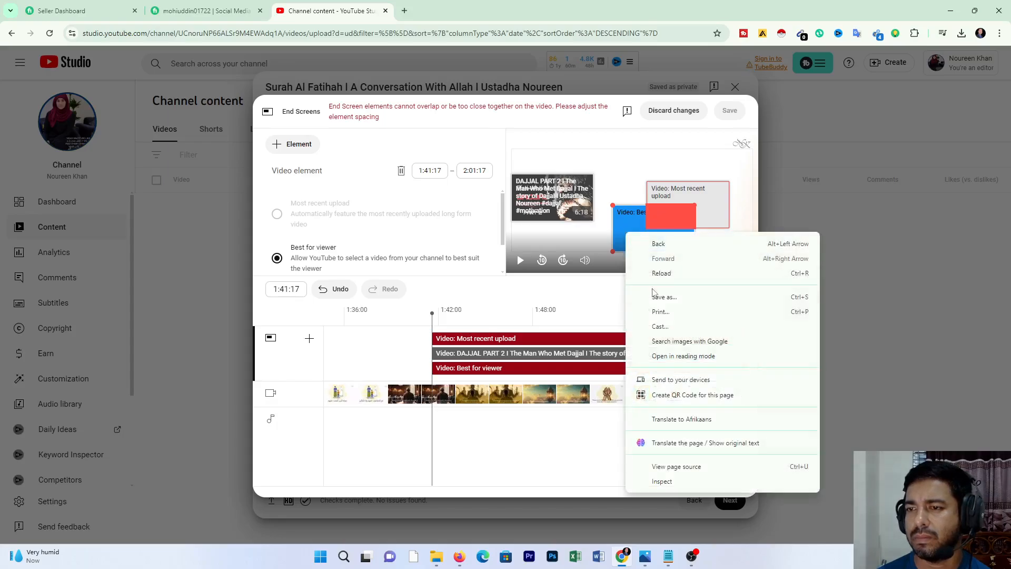
# Step: Add the "Surah Mulk Reflections" playlist as an end screen element near the frame's lower center
pyautogui.click(597, 243)
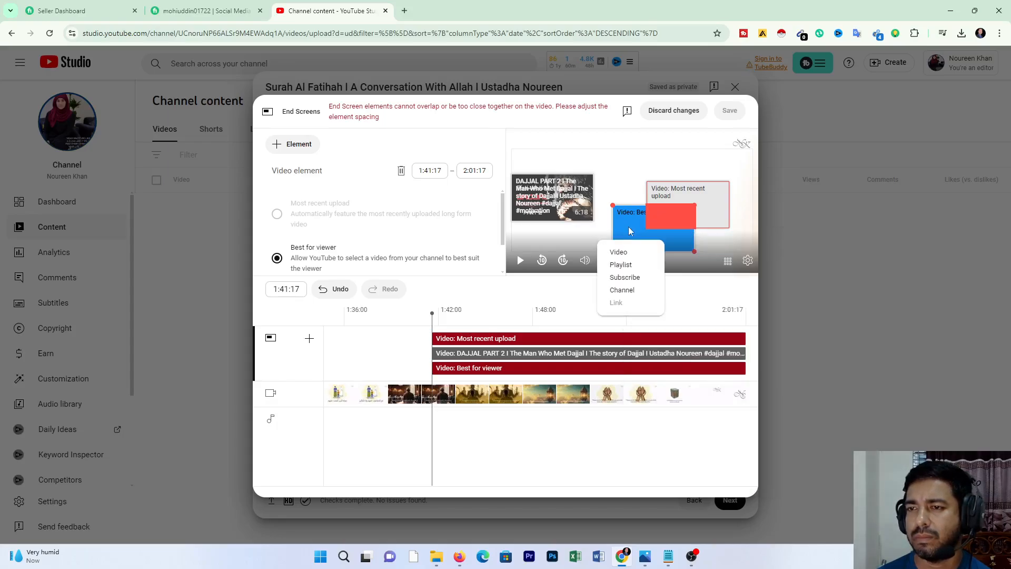
pyautogui.click(623, 265)
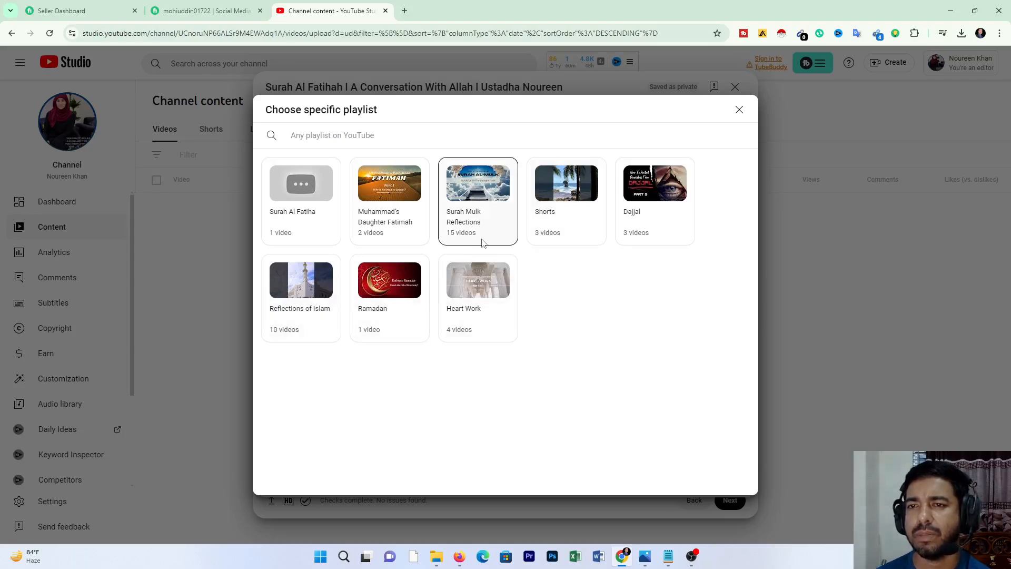
pyautogui.click(477, 206)
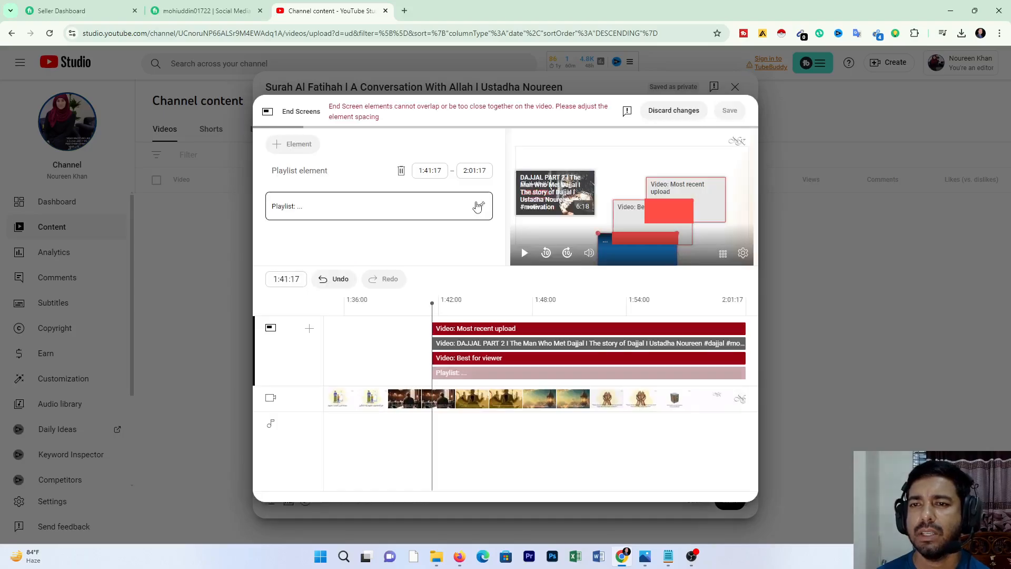
# Step: Align the Best for viewer element over Most recent upload, check the preview near the video's end, and delete the Best for viewer element
pyautogui.moveTo(671, 194); pyautogui.dragTo(669, 199)
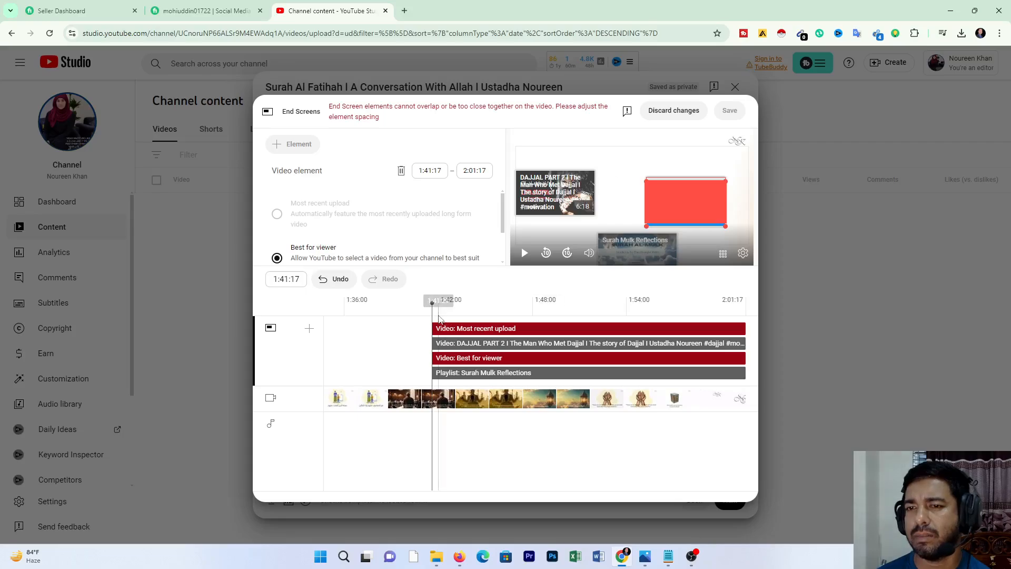
pyautogui.moveTo(432, 302); pyautogui.dragTo(712, 317)
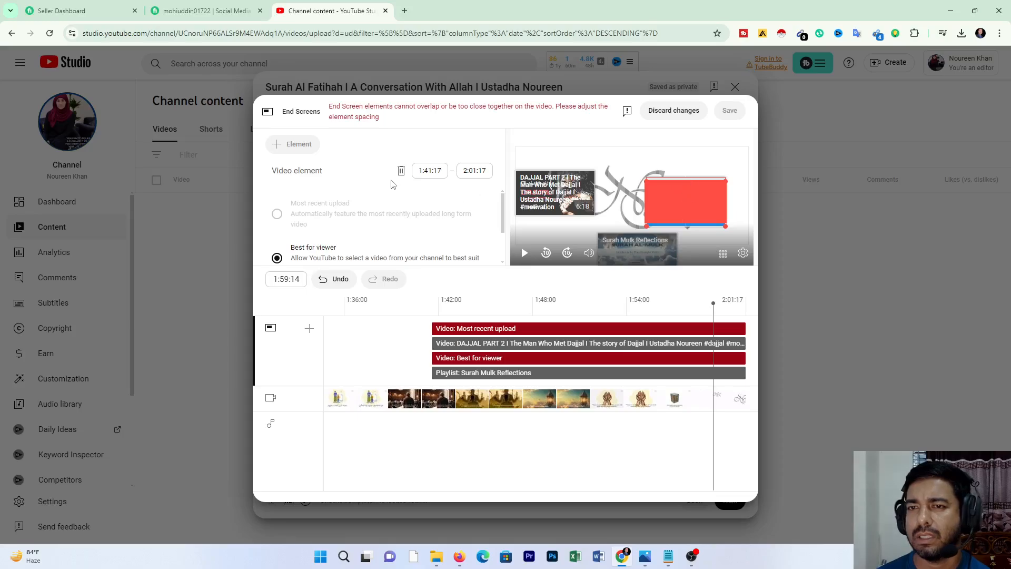
pyautogui.click(401, 170)
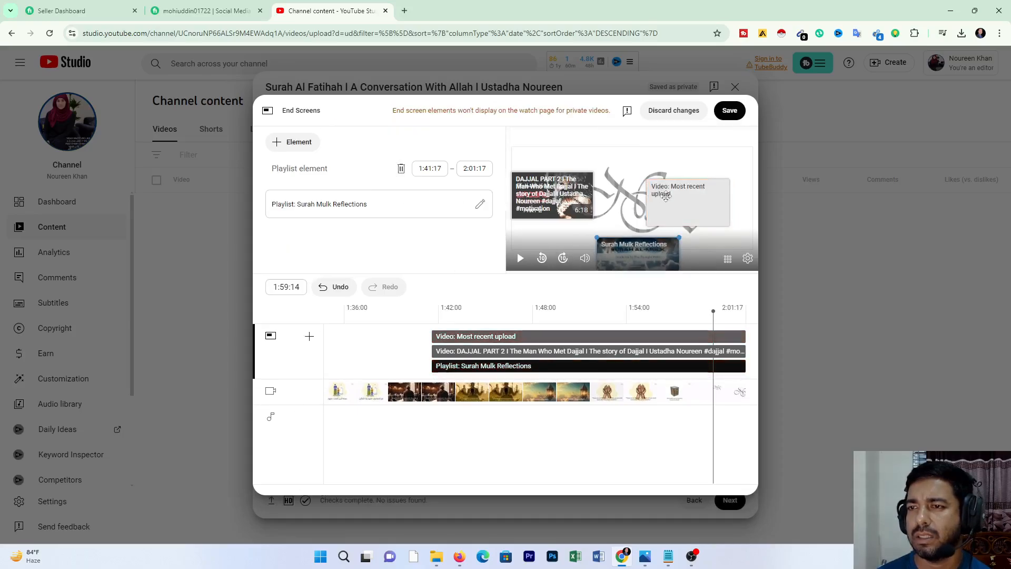
# Step: Add the "Surah Mulk Reflections" playlist in the frame's upper left and move the "DAJJAL PART 2" video element below it
pyautogui.click(666, 196)
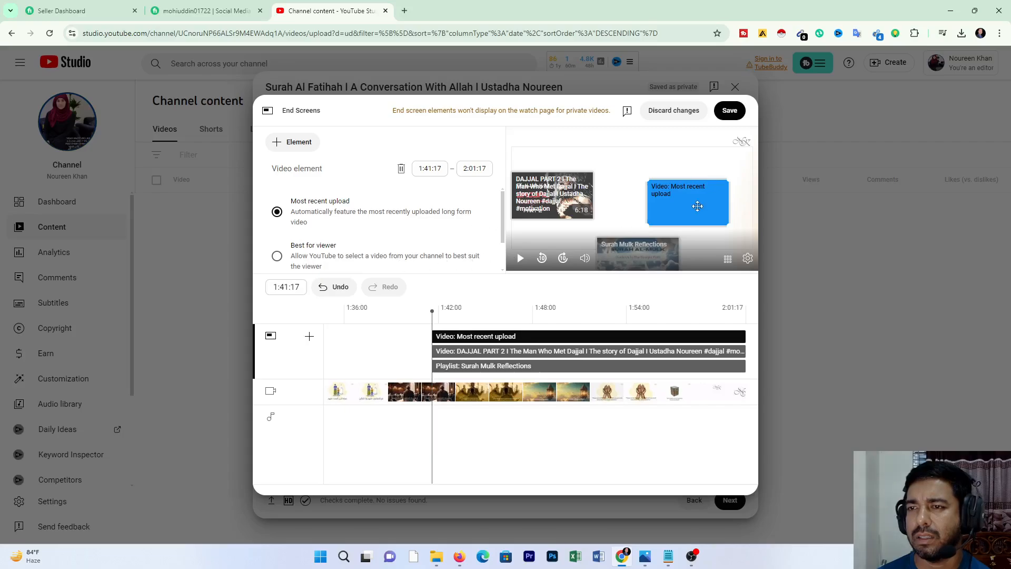
pyautogui.click(289, 144)
pyautogui.click(289, 157)
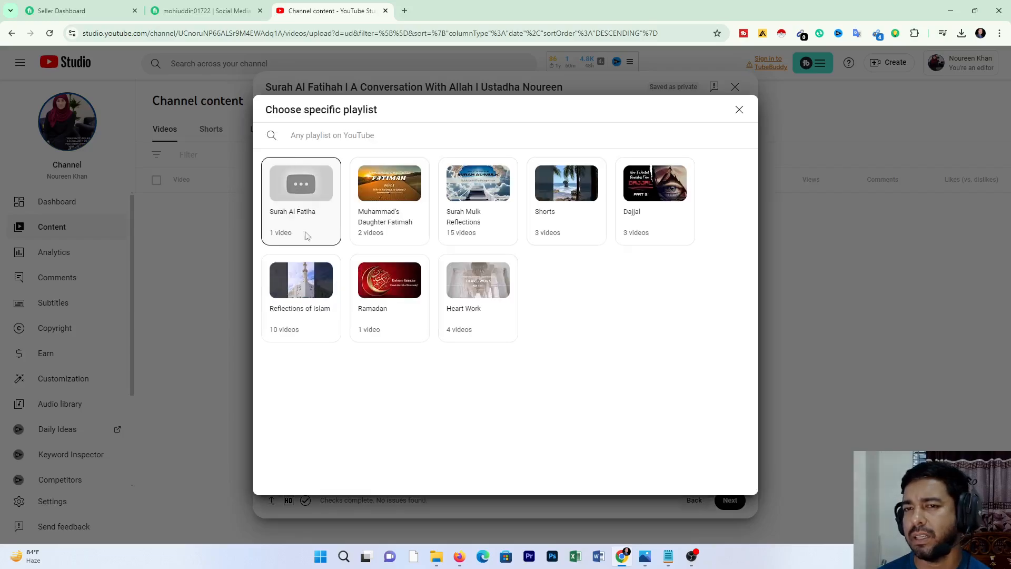
pyautogui.click(490, 182)
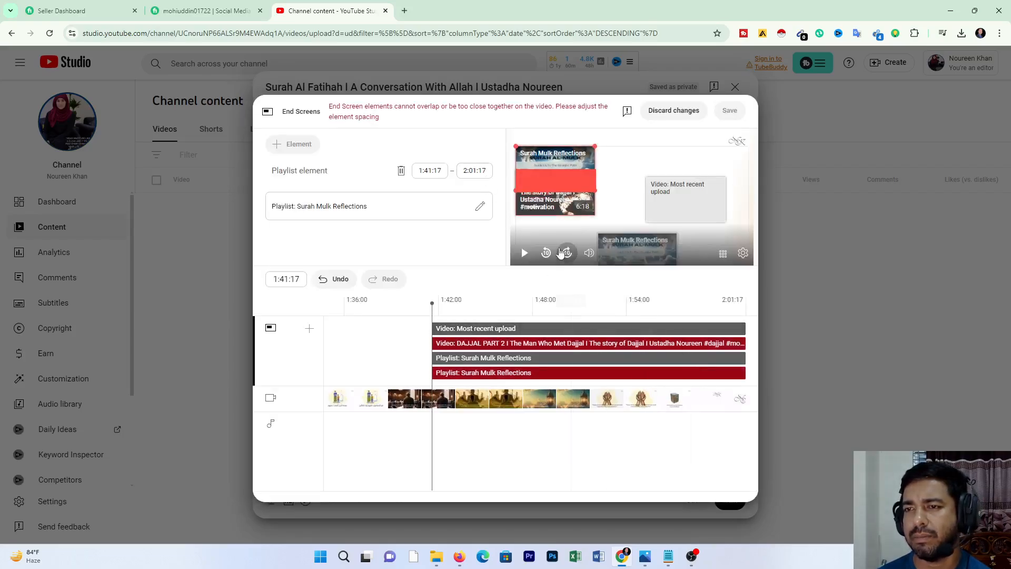
pyautogui.click(562, 204)
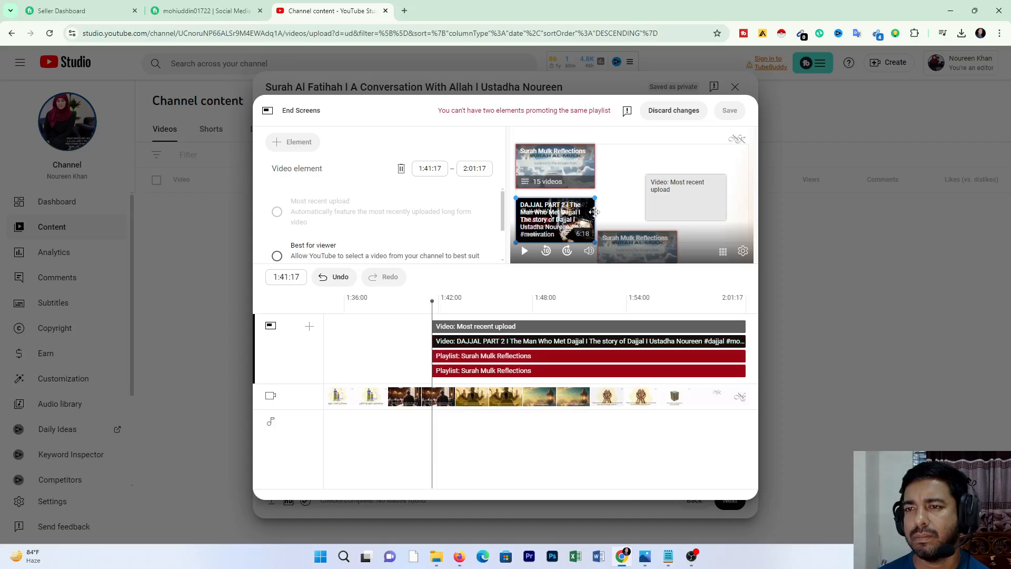
# Step: Delete the duplicate "Surah Mulk Reflections" playlist element near the lower center of the end screen frame
pyautogui.click(677, 190)
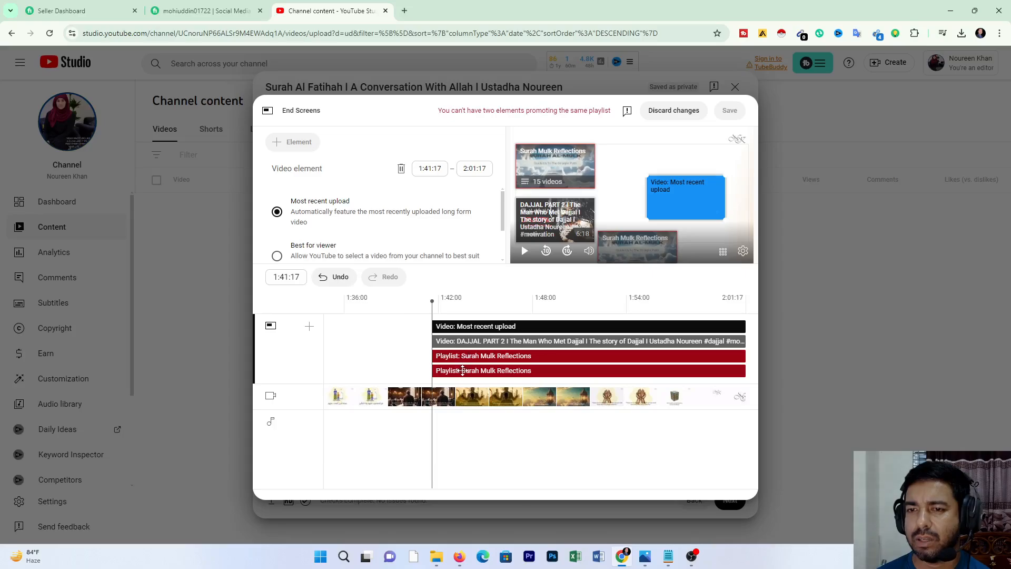
pyautogui.click(565, 357)
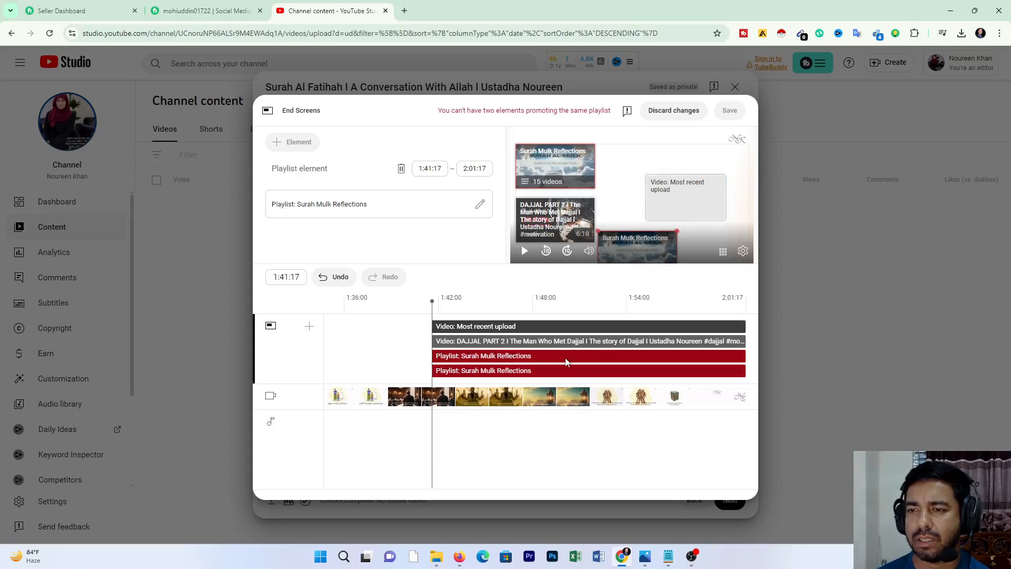
pyautogui.rightClick(565, 358)
pyautogui.click(447, 363)
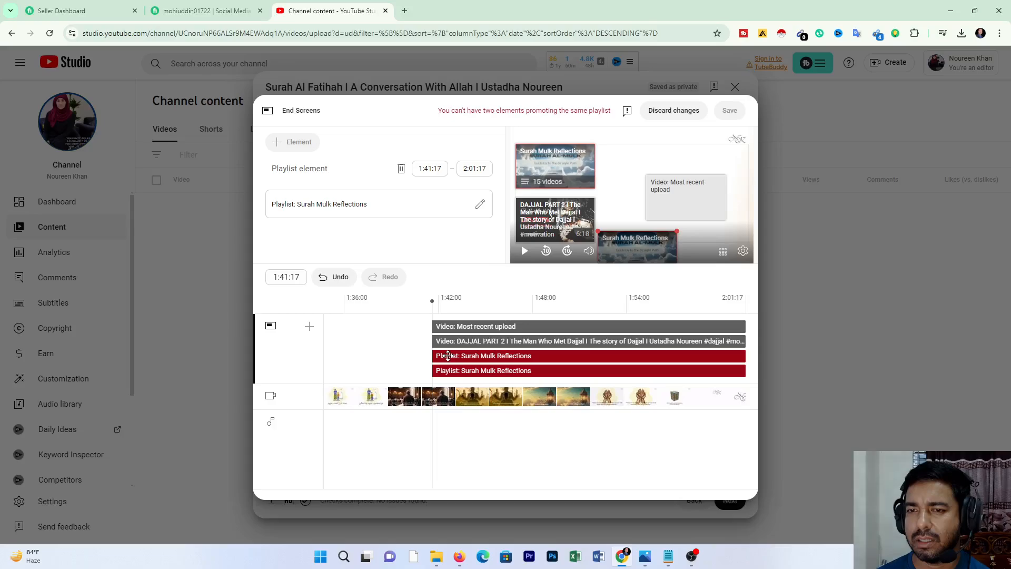
pyautogui.click(400, 168)
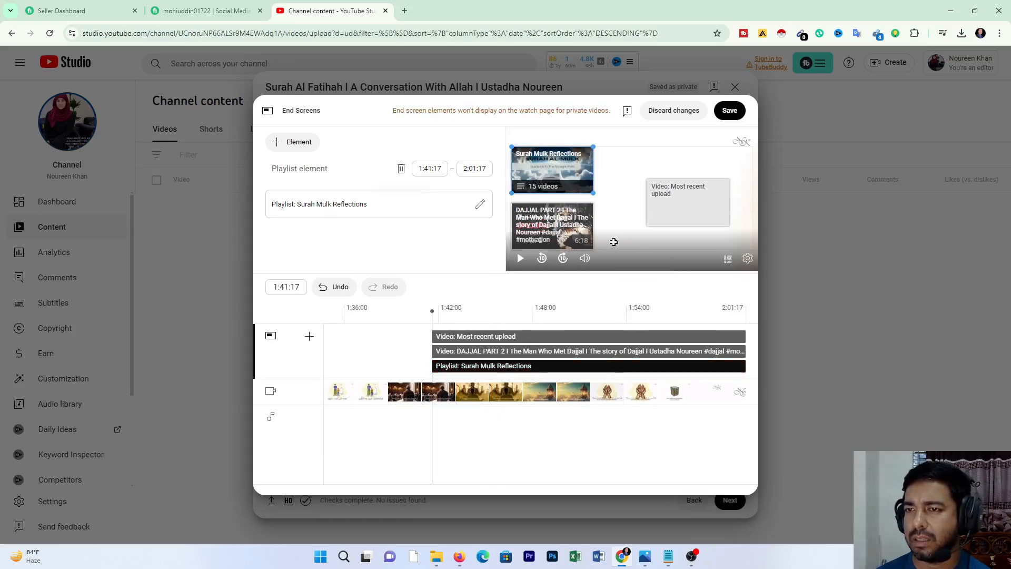
# Step: Delete the Most recent upload element from the end screen
pyautogui.moveTo(549, 163); pyautogui.dragTo(526, 161)
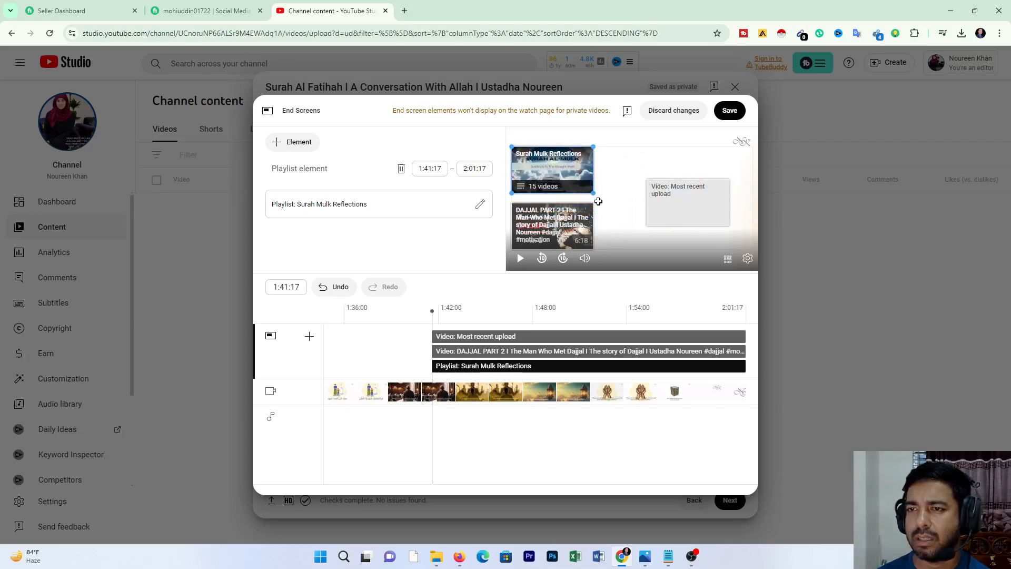
pyautogui.rightClick(653, 205)
pyautogui.click(672, 192)
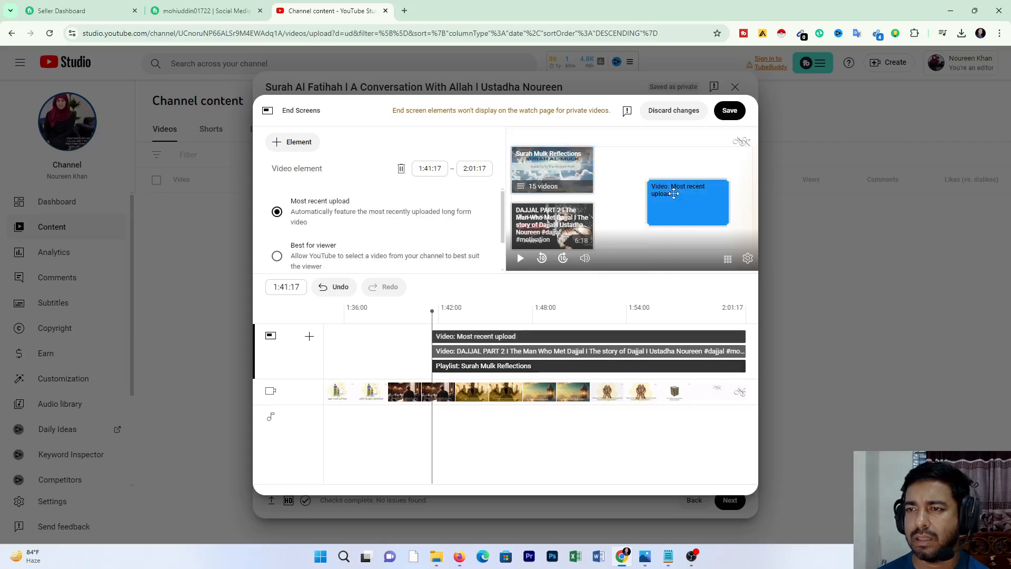
pyautogui.click(402, 169)
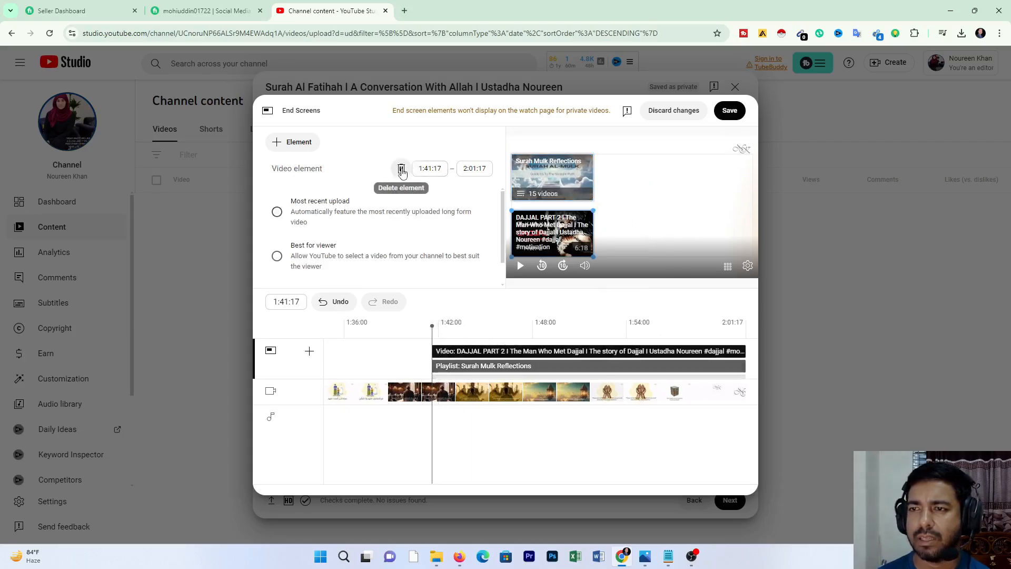
# Step: Move the "Surah Mulk Reflections" playlist element to the frame's lower right, level with the "DAJJAL PART 2" video element, and save the end screen
pyautogui.moveTo(623, 189); pyautogui.dragTo(689, 235)
pyautogui.rightClick(602, 182)
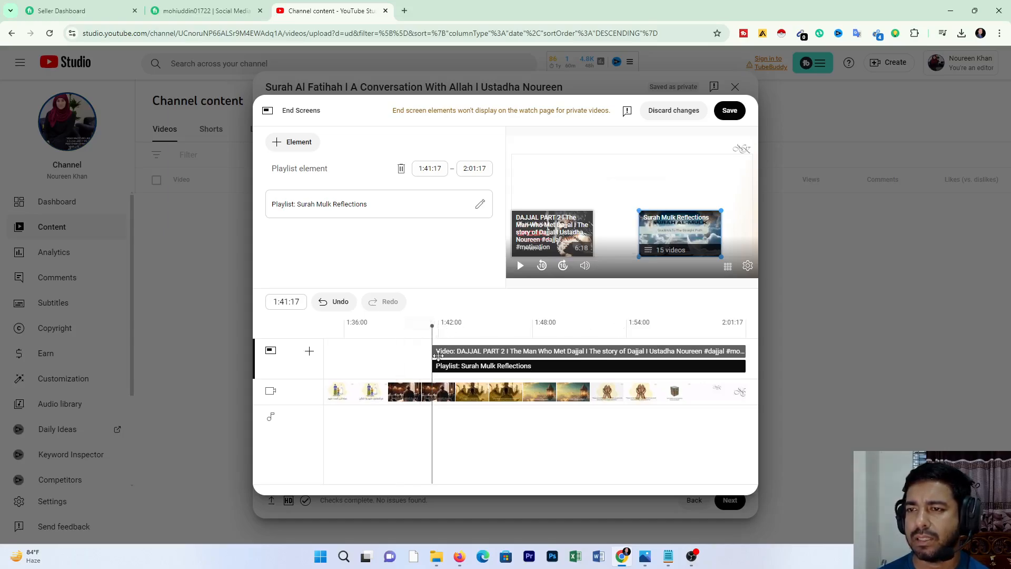
pyautogui.moveTo(432, 324); pyautogui.dragTo(721, 332)
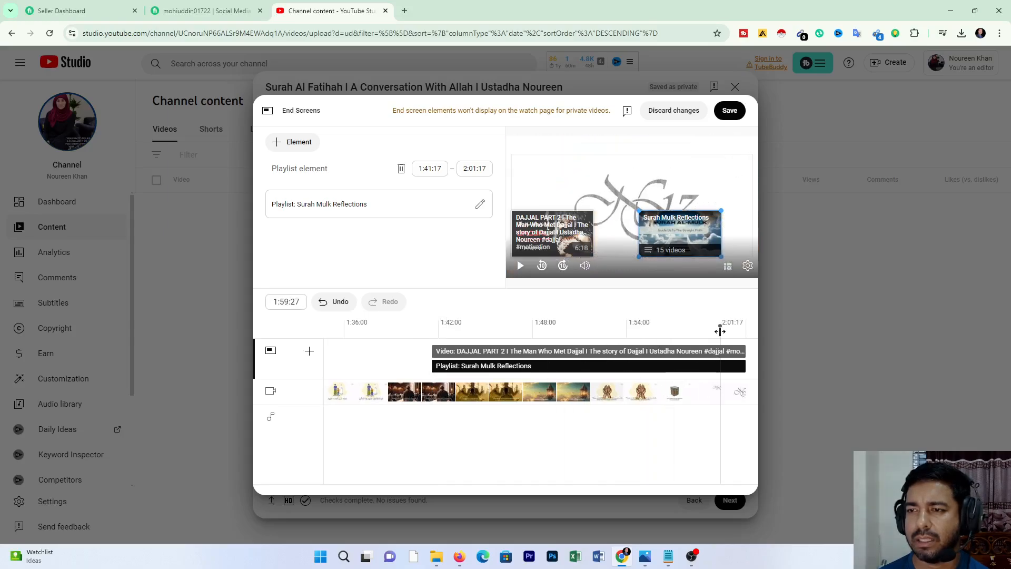
pyautogui.click(729, 110)
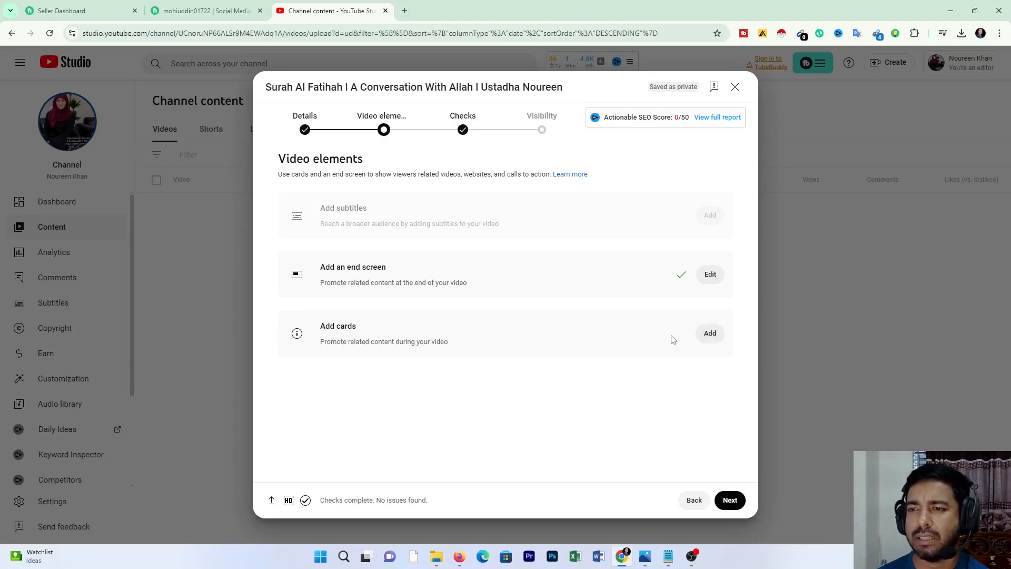
# Step: Start adding cards and place a video card at 0:25:09 linking to "Fatimah Bint Muhammad | Part 2"
pyautogui.click(707, 335)
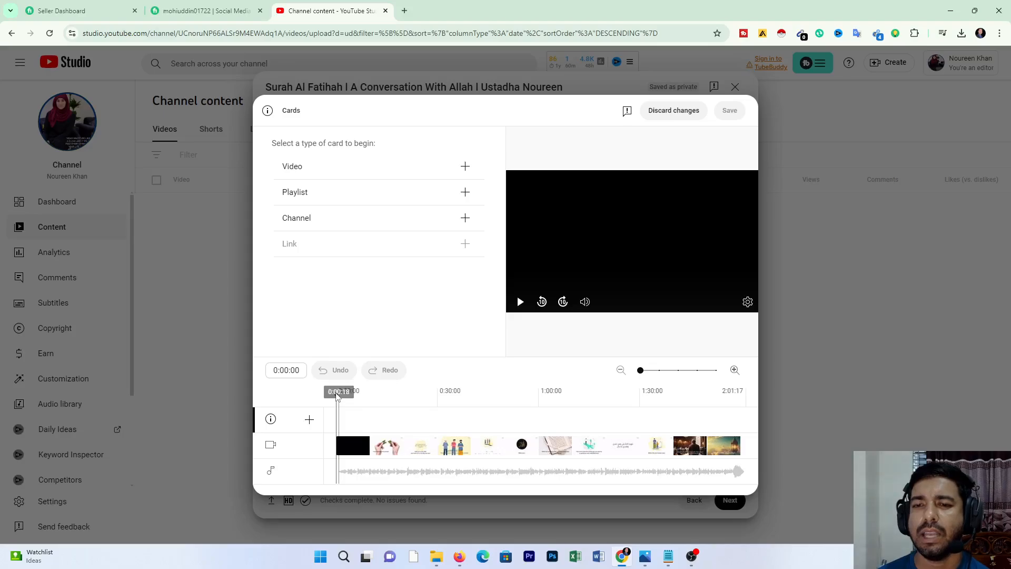
pyautogui.click(421, 394)
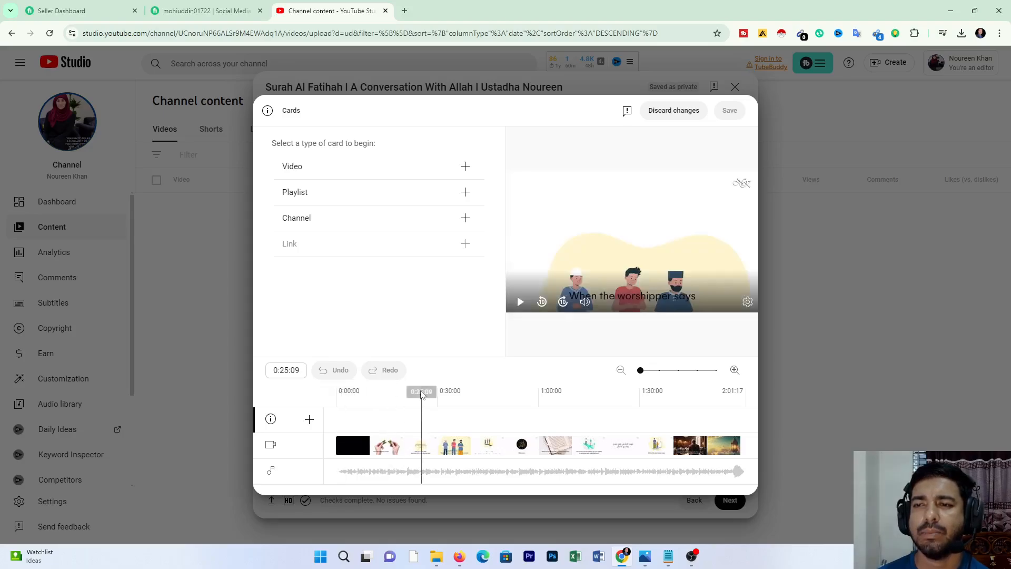
pyautogui.click(380, 173)
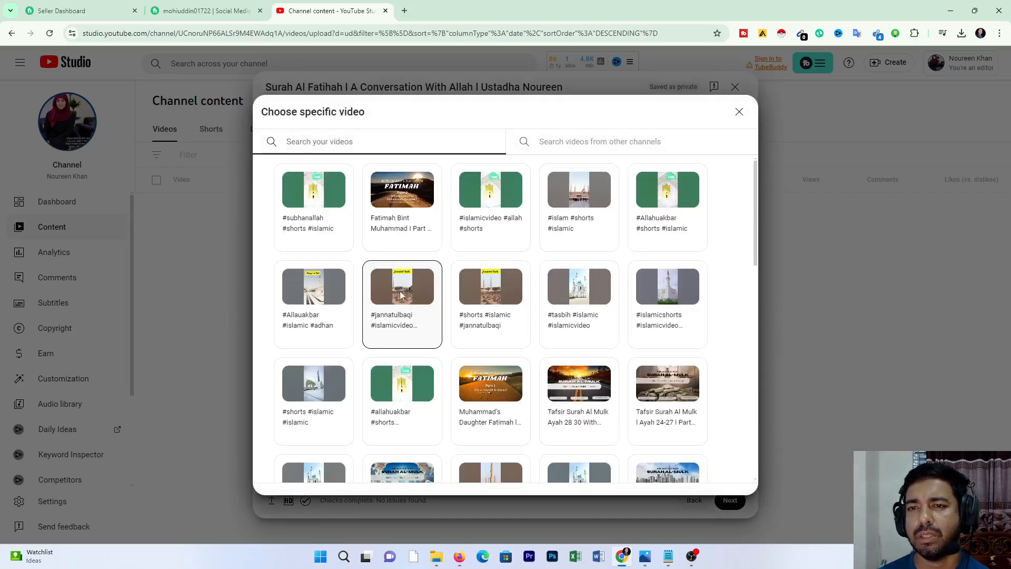
pyautogui.click(403, 199)
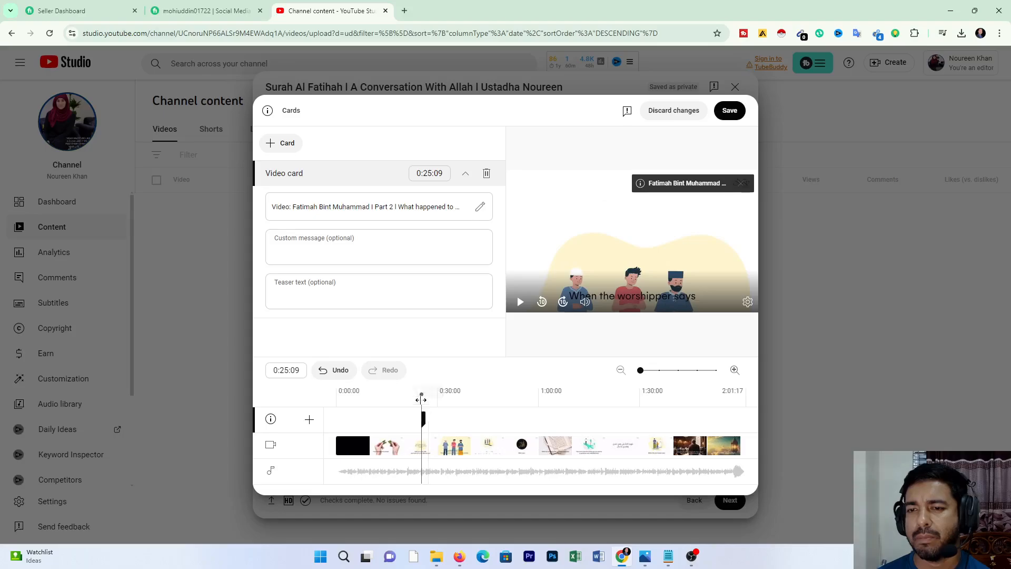
# Step: Add a second video card at 1:03:01 linking to "Reflections from Surah Al Mulk | Part 13"
pyautogui.click(548, 399)
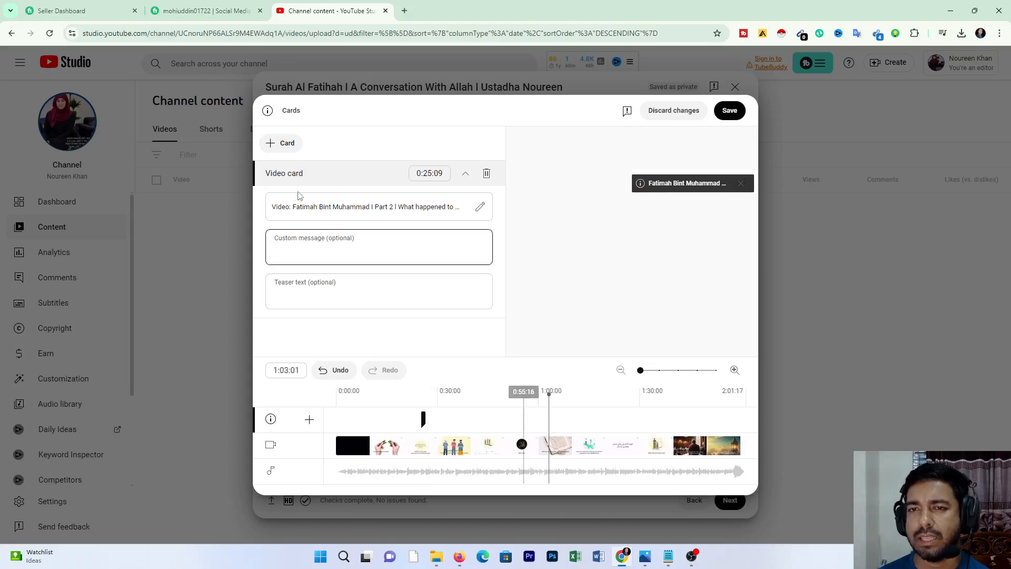
pyautogui.click(283, 142)
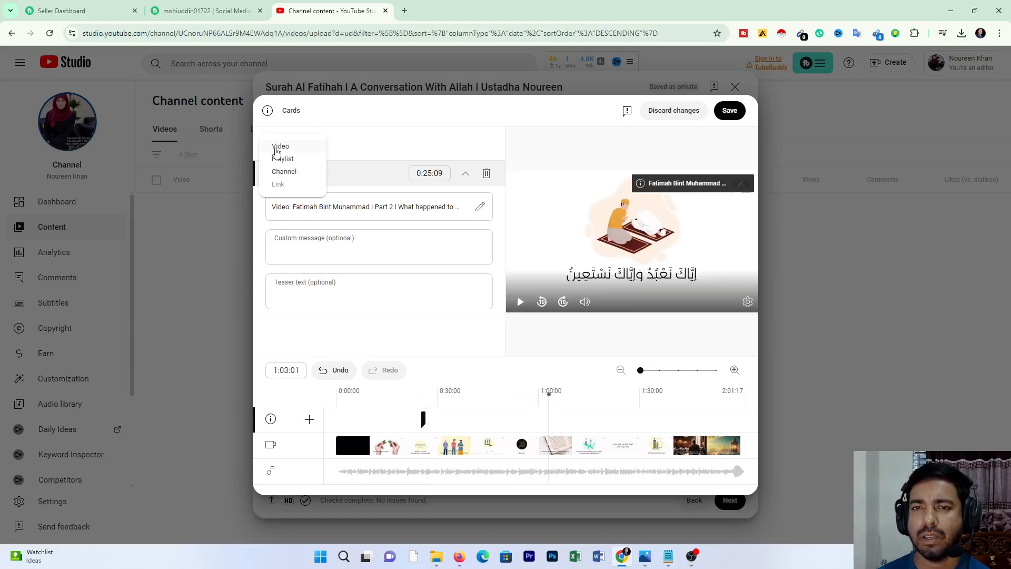
pyautogui.click(276, 151)
pyautogui.scroll(-1, 494, 340)
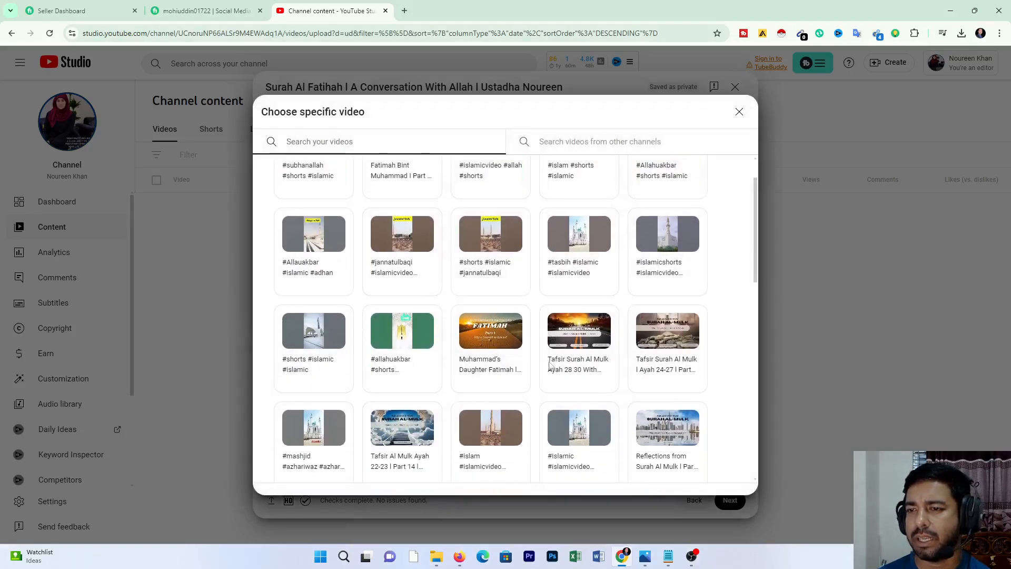
pyautogui.scroll(-1, 579, 437)
pyautogui.click(672, 329)
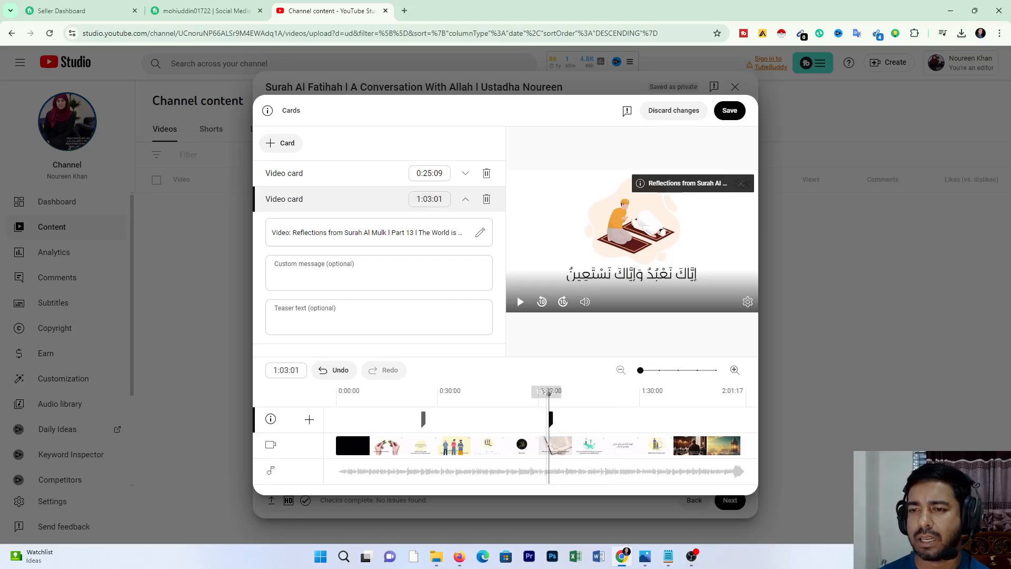
# Step: Add a third video card at 1:44:06 linking to "Tafsir Surah Al Mulk Ayah 18-19 | Part 12" and save the cards
pyautogui.click(684, 400)
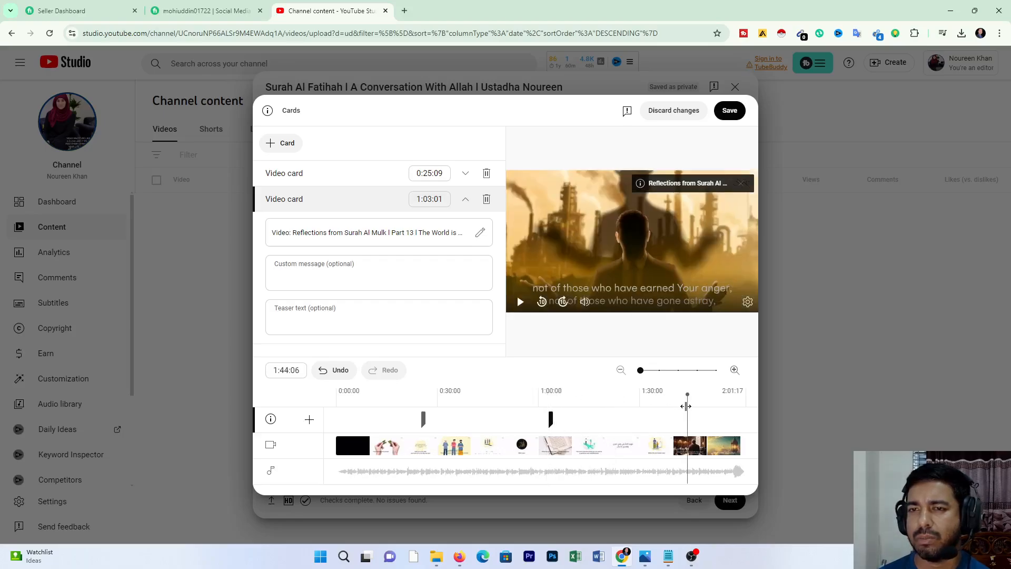
pyautogui.click(281, 143)
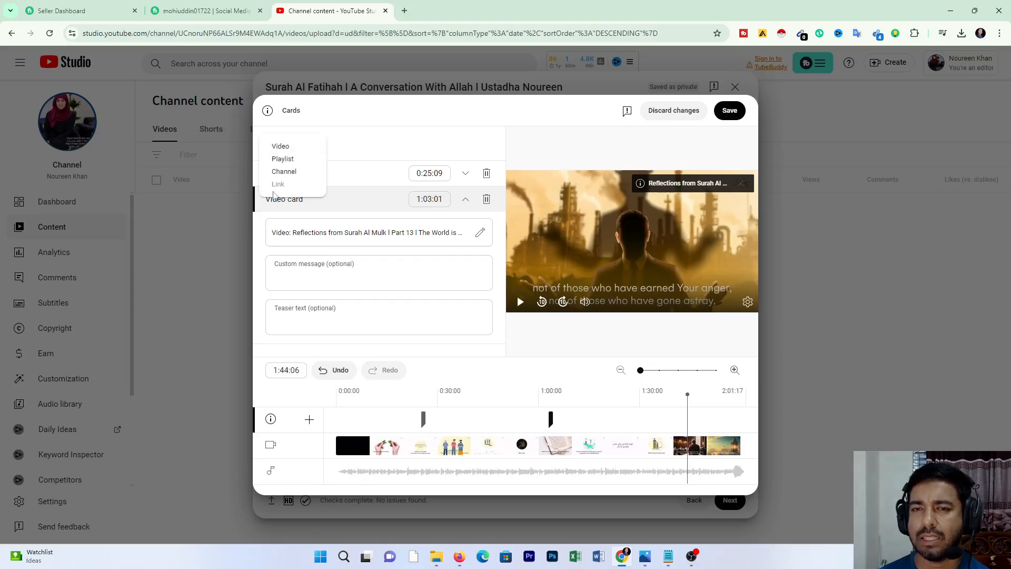
pyautogui.click(279, 147)
pyautogui.scroll(-5, 326, 401)
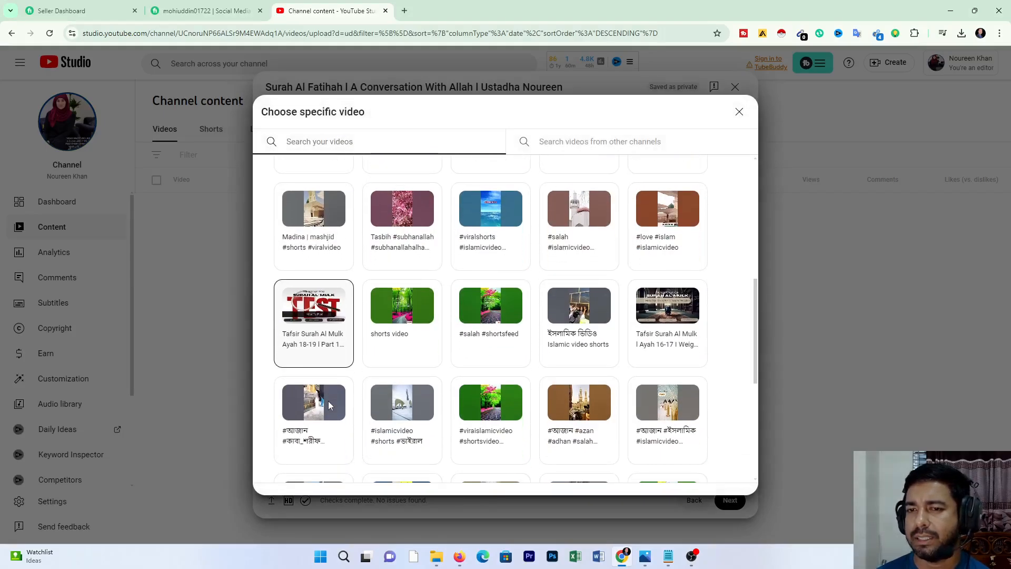
pyautogui.scroll(1, 329, 404)
pyautogui.scroll(-4, 329, 406)
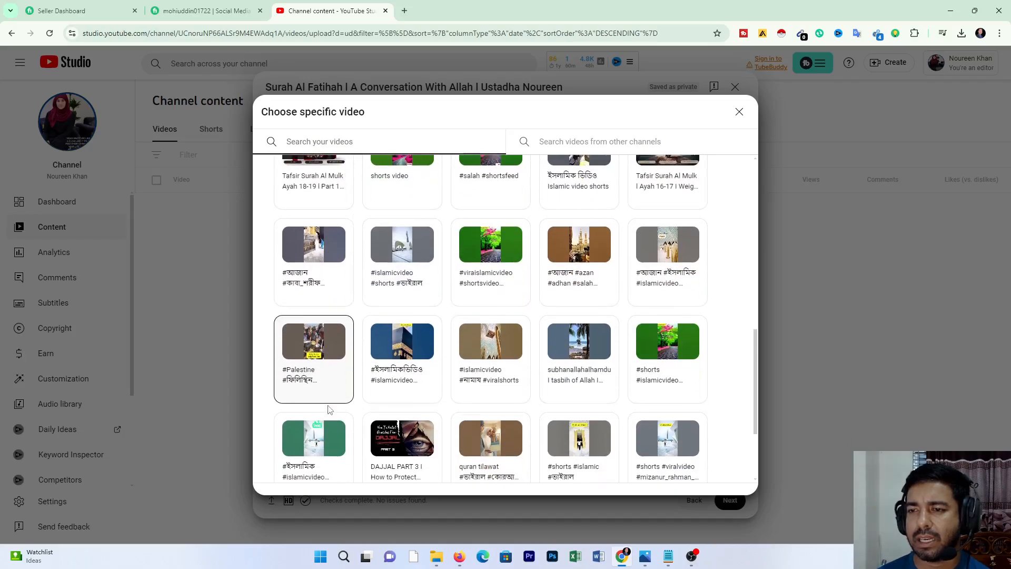
pyautogui.scroll(-3, 328, 406)
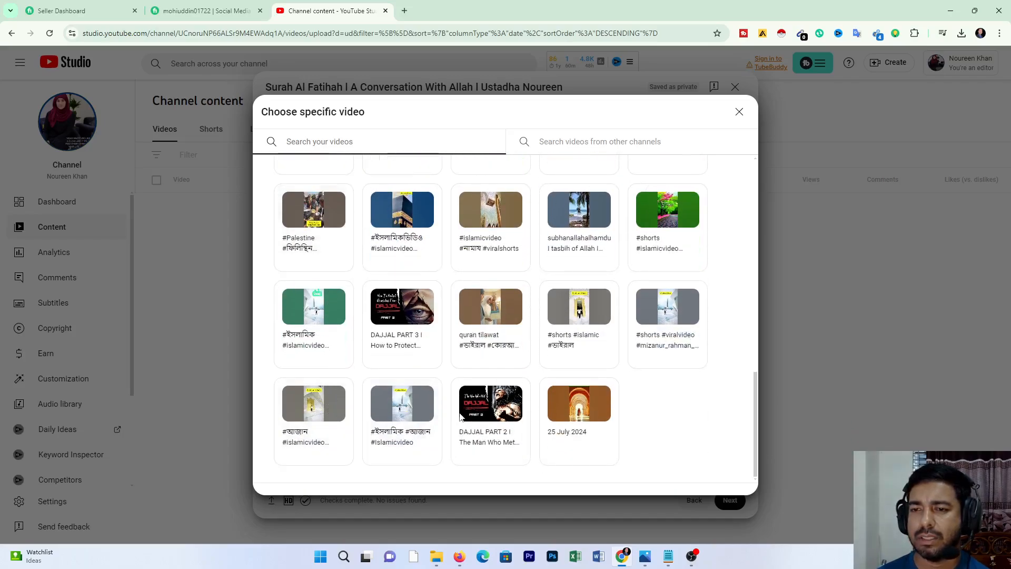
pyautogui.scroll(3, 434, 395)
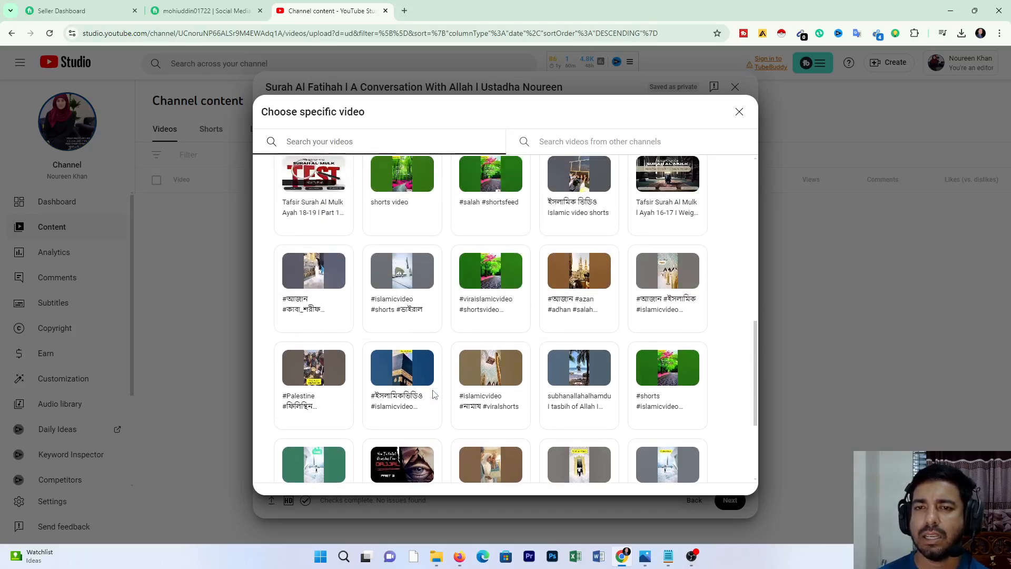
pyautogui.scroll(-1, 434, 395)
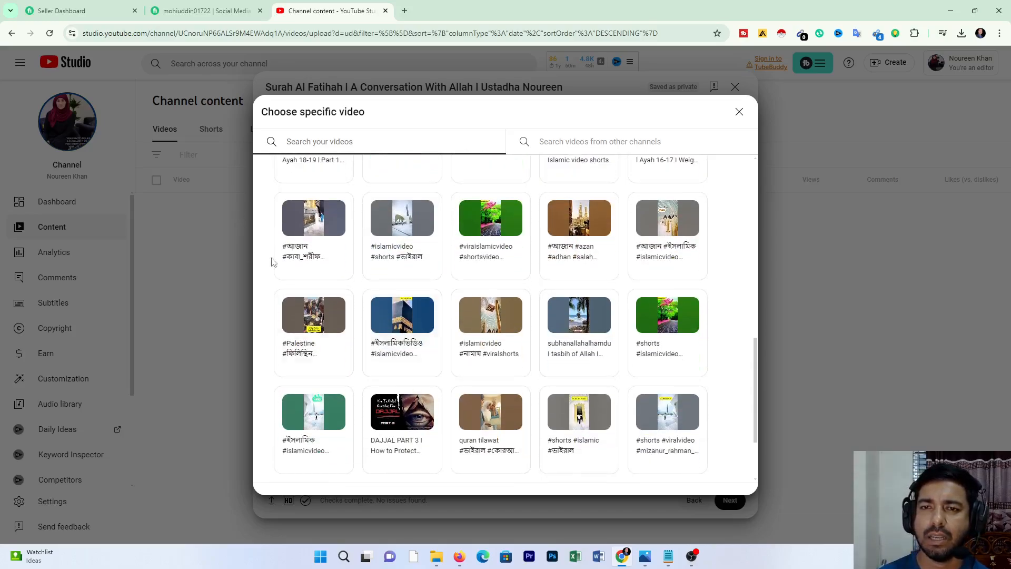
pyautogui.scroll(3, 272, 262)
pyautogui.click(314, 284)
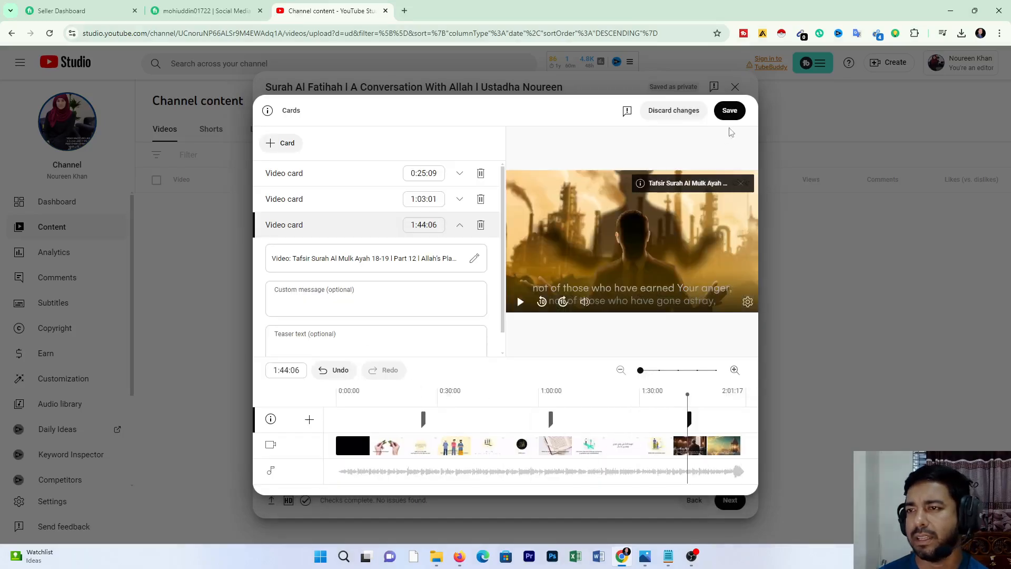
pyautogui.click(727, 111)
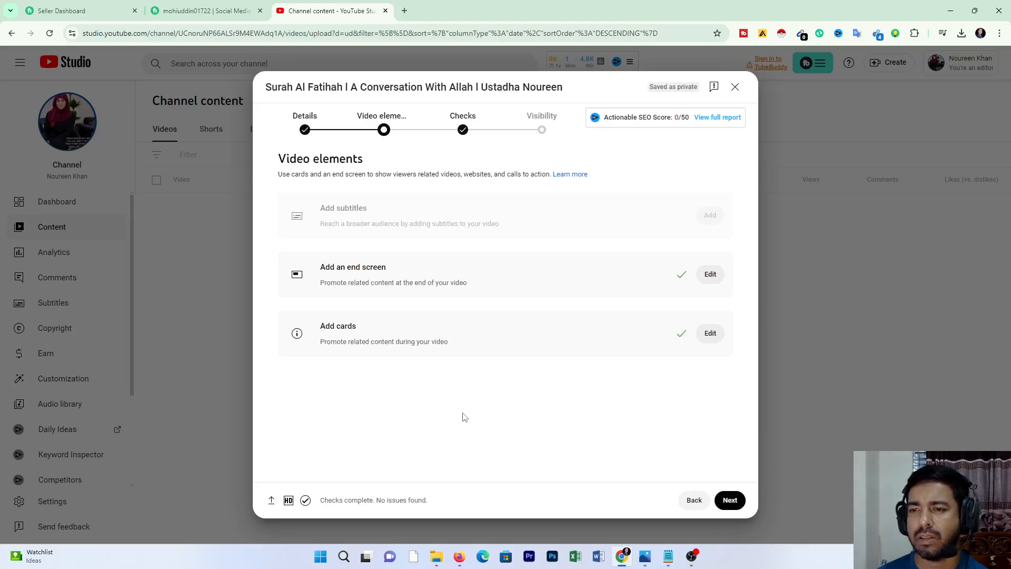
# Step: Proceed past the copyright checks to the visibility settings and look at the options for scheduling the video
pyautogui.click(739, 505)
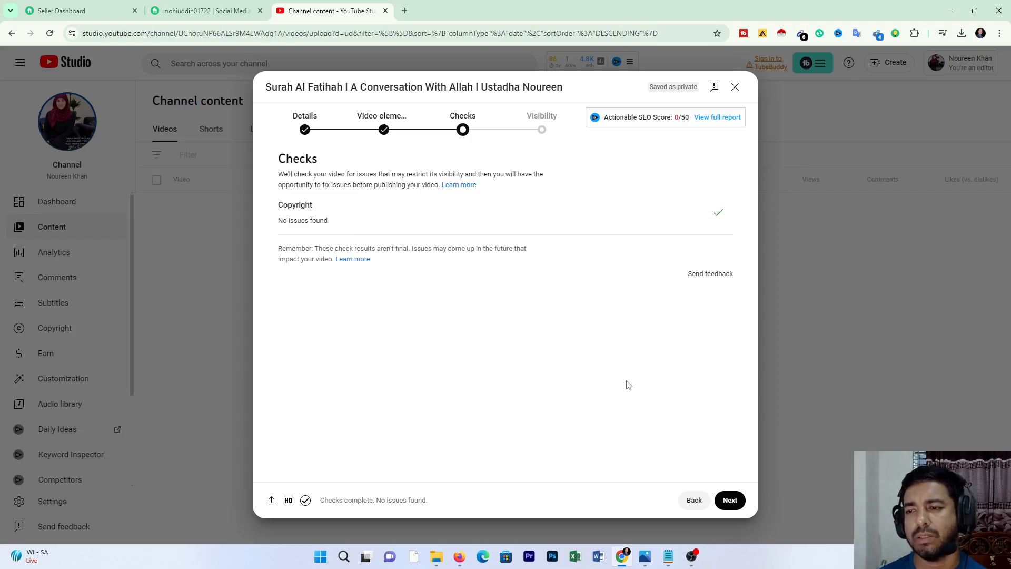
pyautogui.click(730, 499)
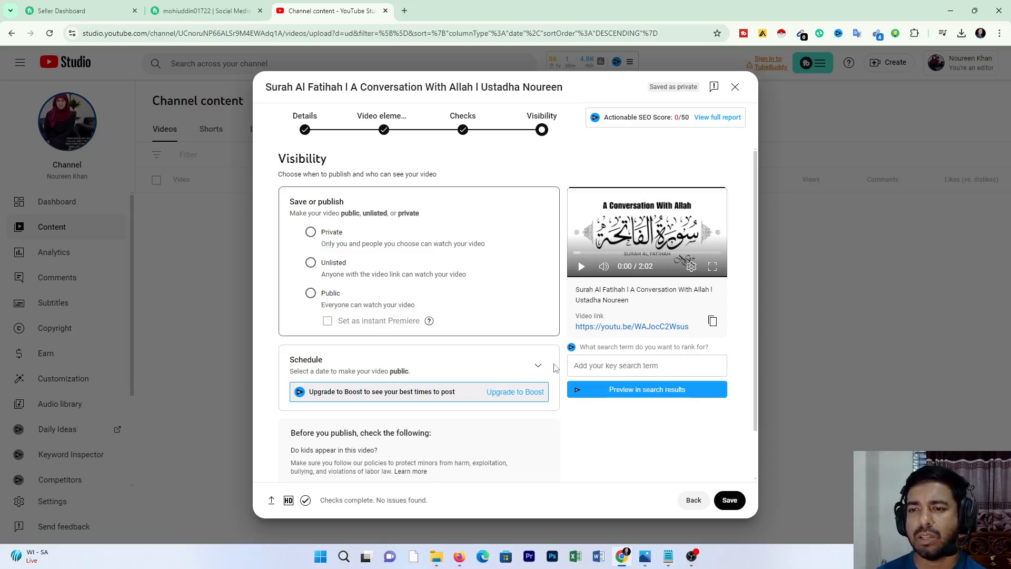
pyautogui.click(539, 366)
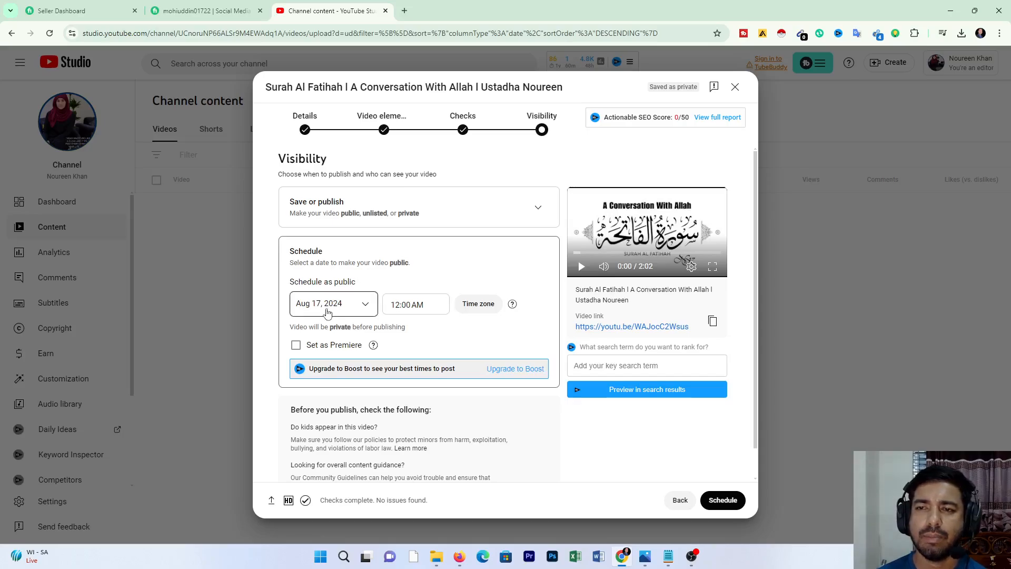
pyautogui.click(527, 211)
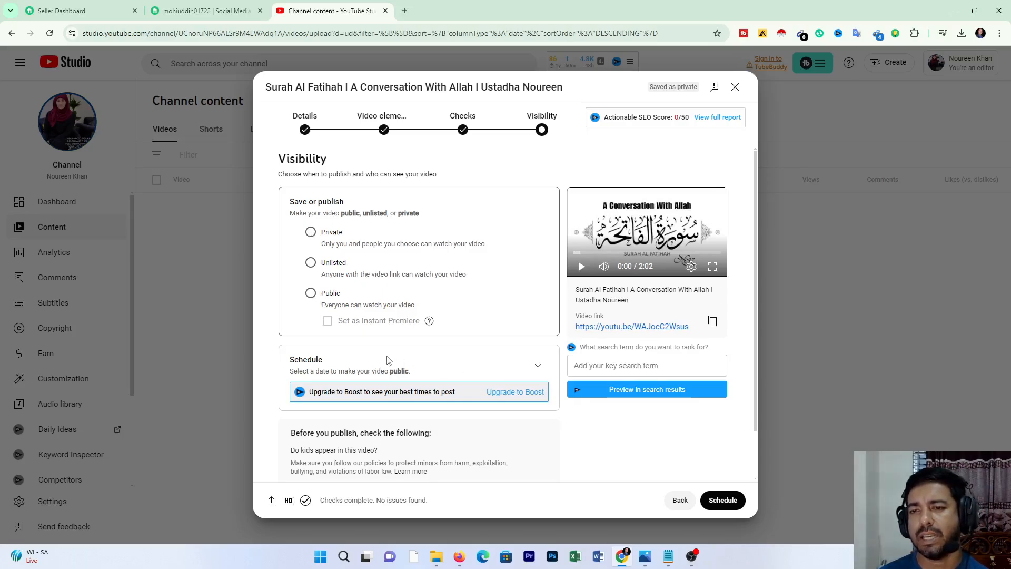
# Step: Set the video's visibility to Public, publish it, and dismiss the sharing dialog
pyautogui.click(310, 295)
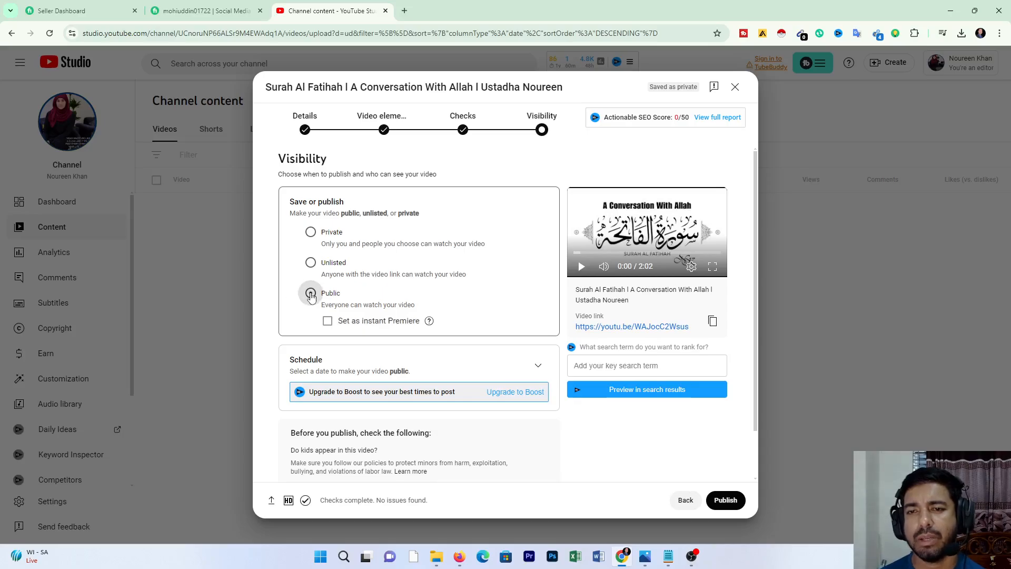
pyautogui.click(727, 503)
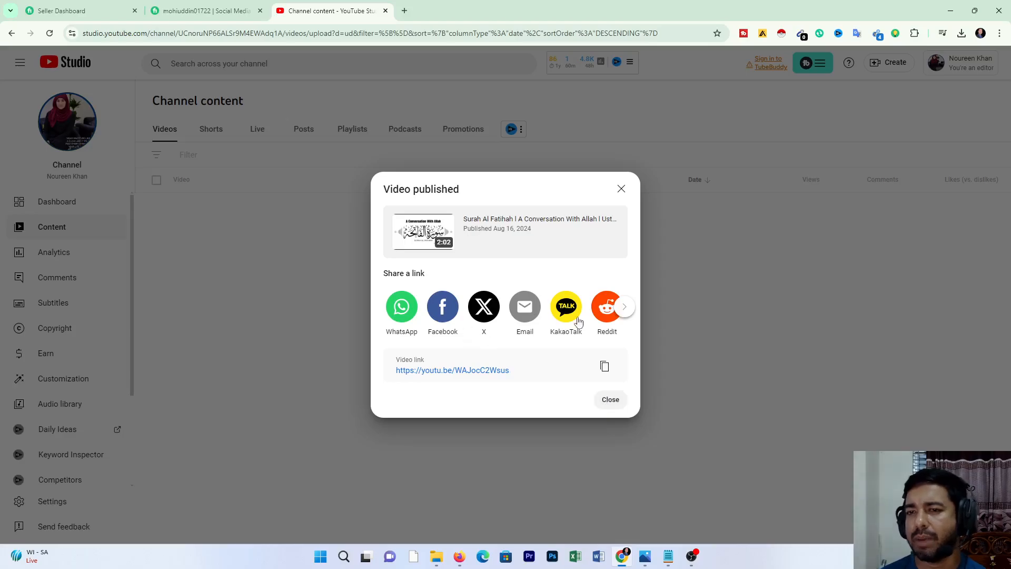
pyautogui.click(610, 401)
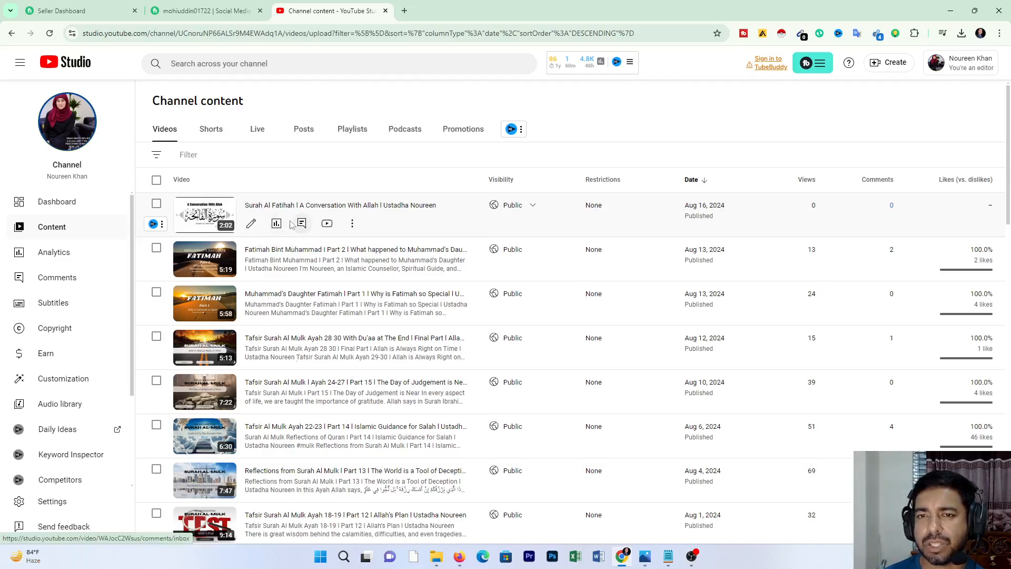
# Step: Open the published Surah Al Fatihah video's details and review its playlist, audience, visibility, end screen, cards and SEO score sections
pyautogui.click(251, 224)
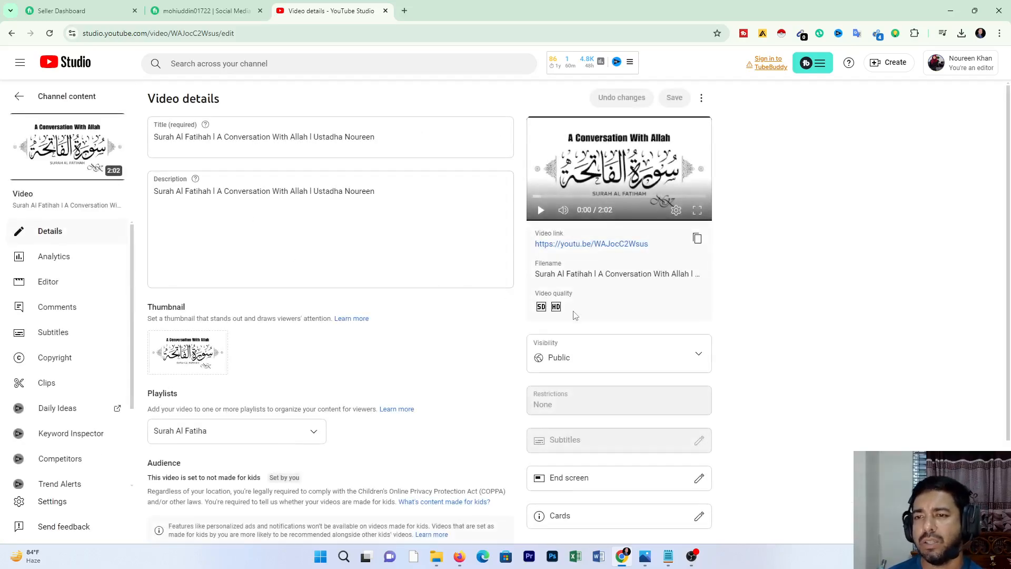
pyautogui.scroll(-5, 574, 316)
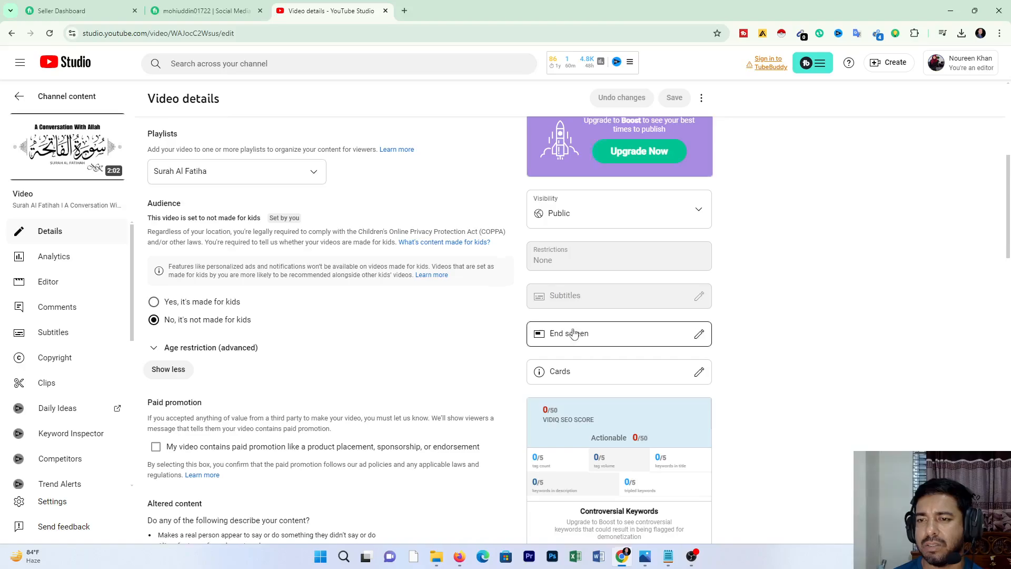
pyautogui.scroll(-2, 574, 335)
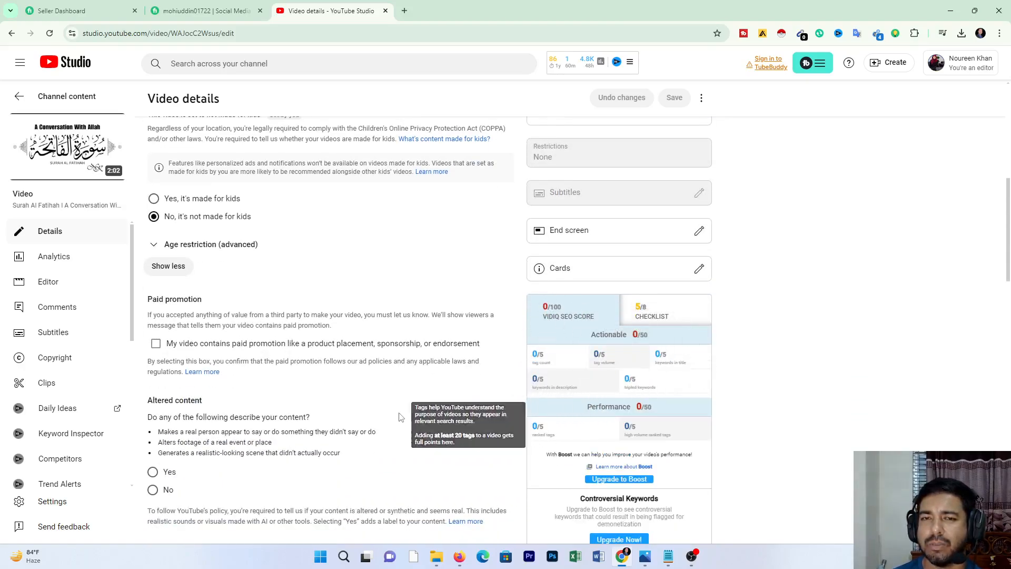
pyautogui.scroll(-3, 384, 421)
pyautogui.scroll(4, 387, 422)
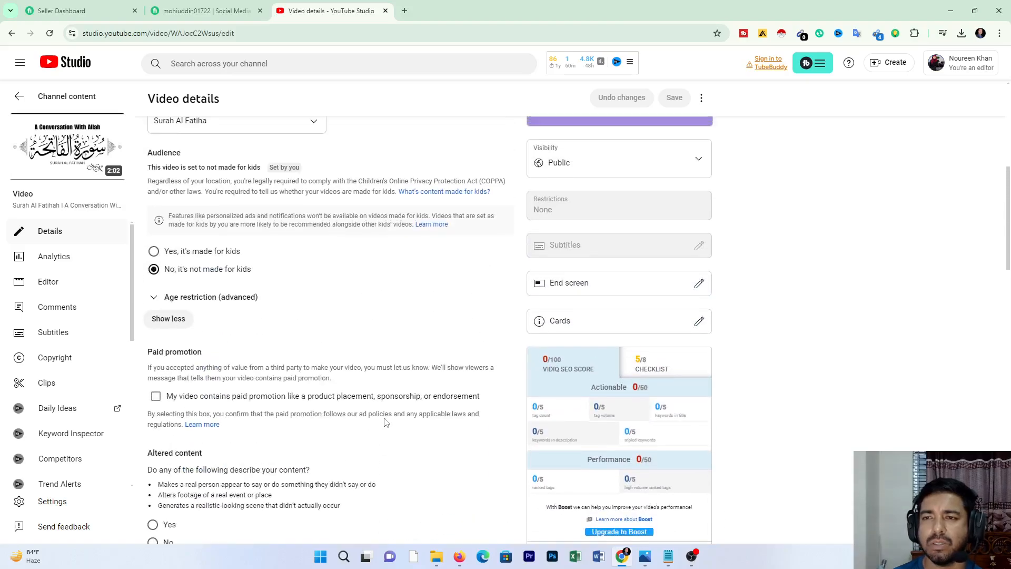
pyautogui.scroll(5, 384, 419)
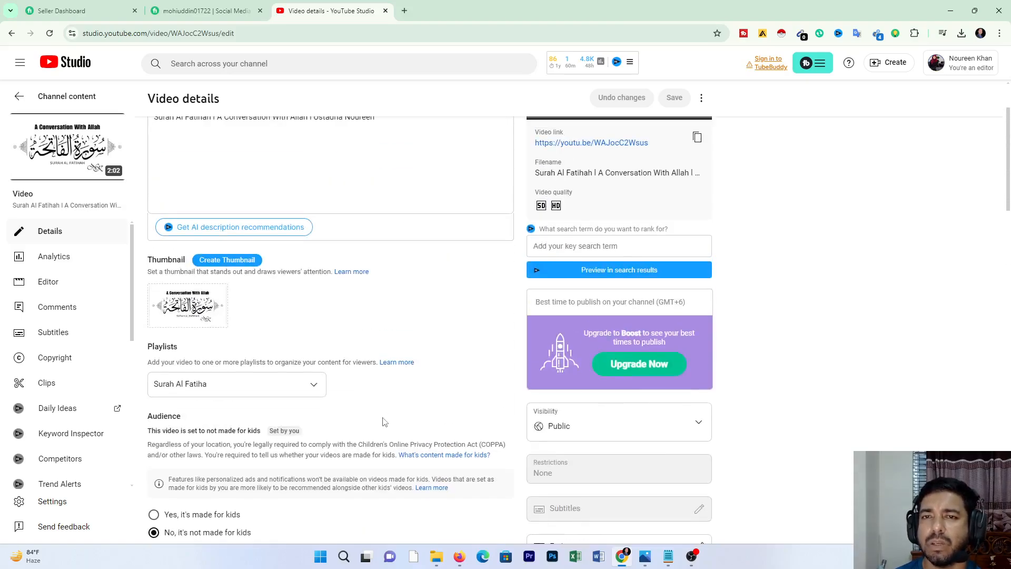
pyautogui.scroll(2, 384, 421)
pyautogui.scroll(-6, 384, 420)
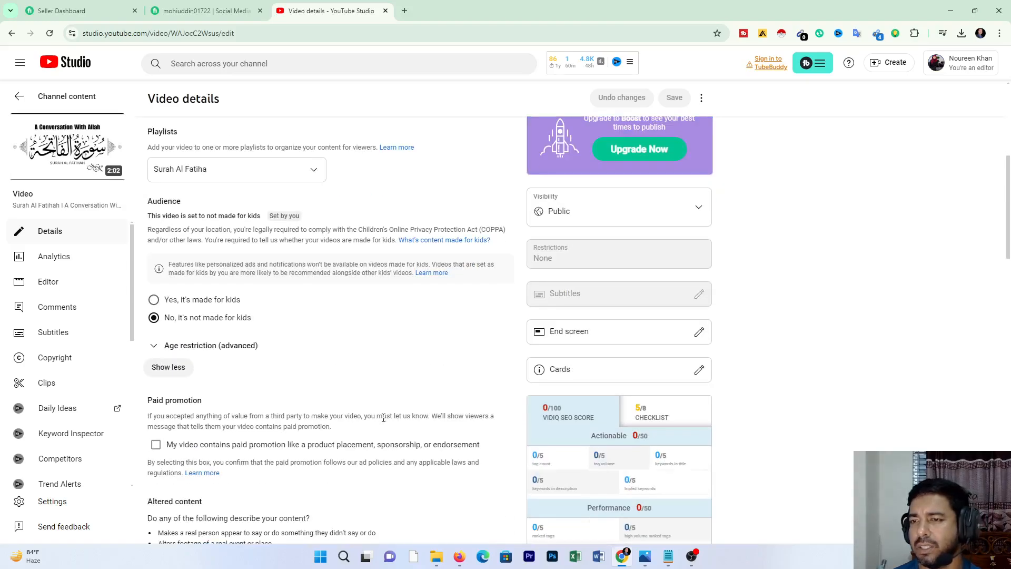
pyautogui.scroll(4, 383, 419)
pyautogui.scroll(-3, 384, 421)
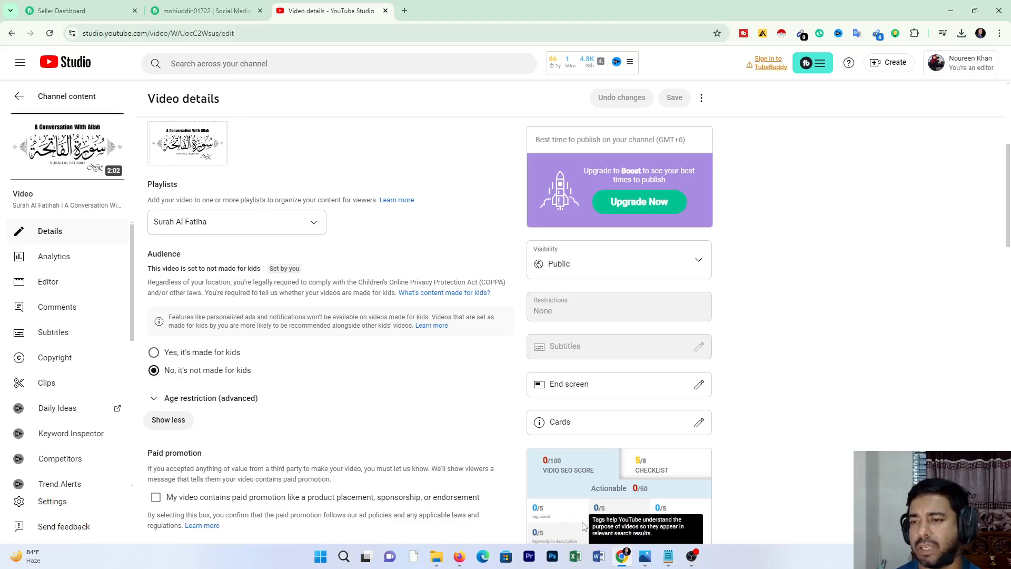
pyautogui.click(693, 558)
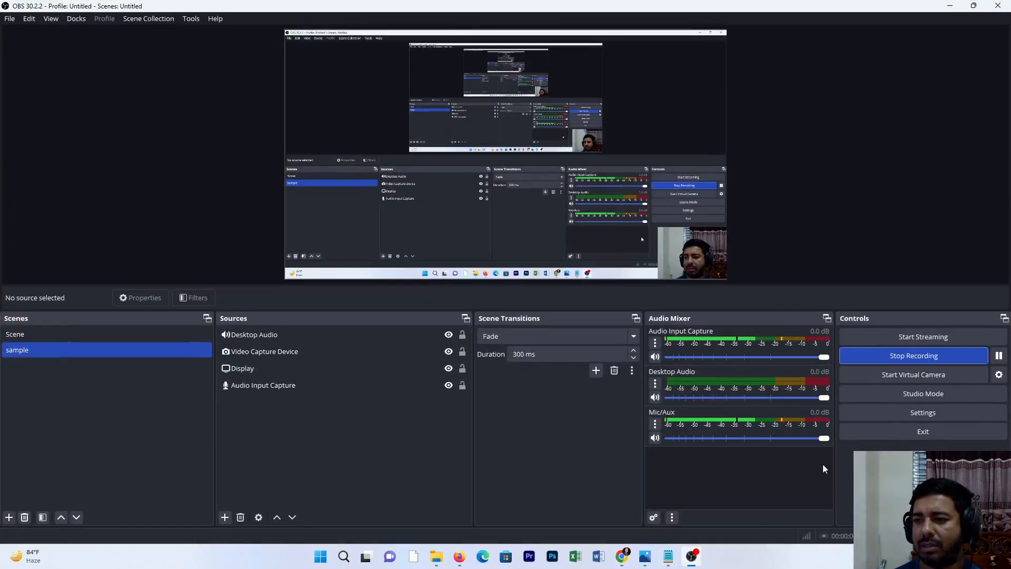